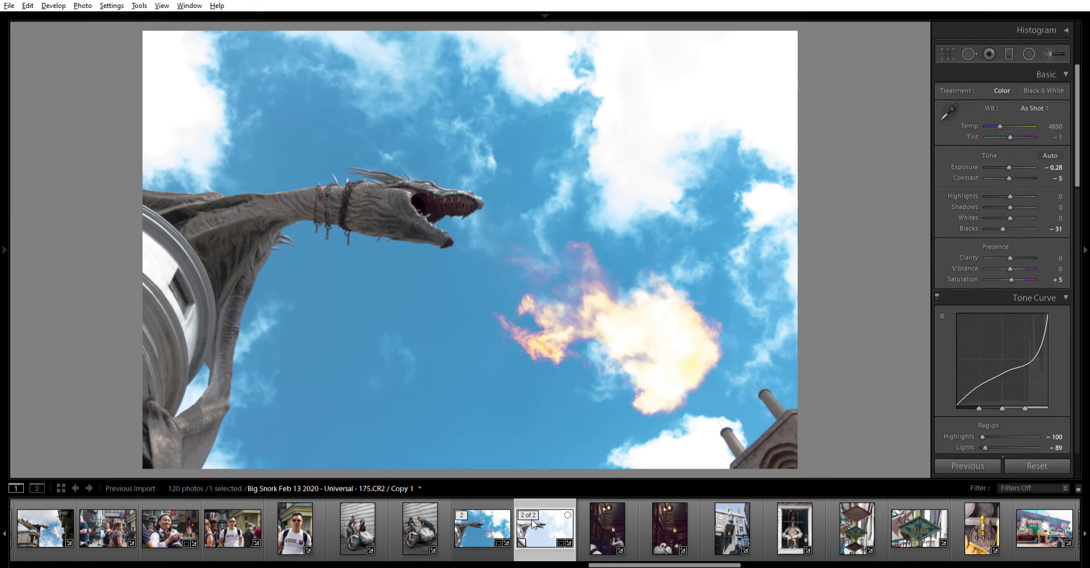
# Step: Apply automatic tone to the virtual copy of photo 175 and lower the tone curve's Highlights and Lights to -100
pyautogui.click(1050, 145)
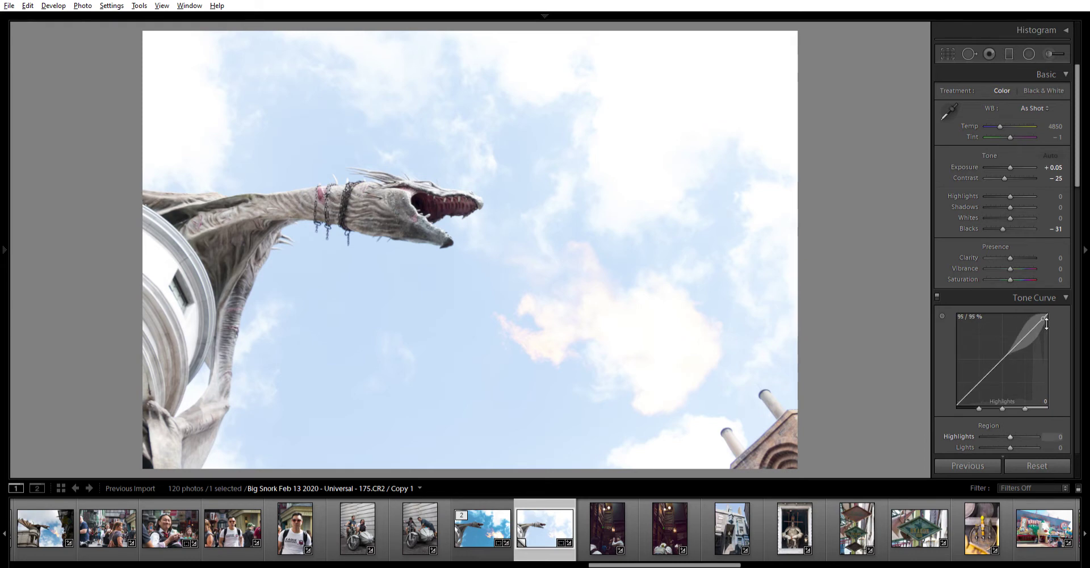
pyautogui.moveTo(1045, 321); pyautogui.dragTo(1043, 343)
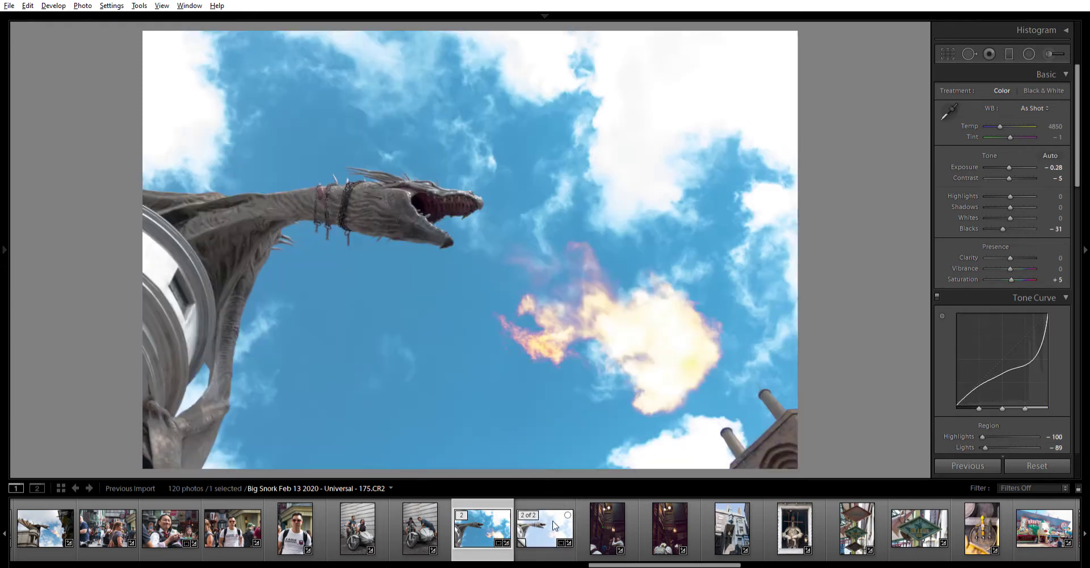
pyautogui.moveTo(1035, 332); pyautogui.dragTo(1016, 364)
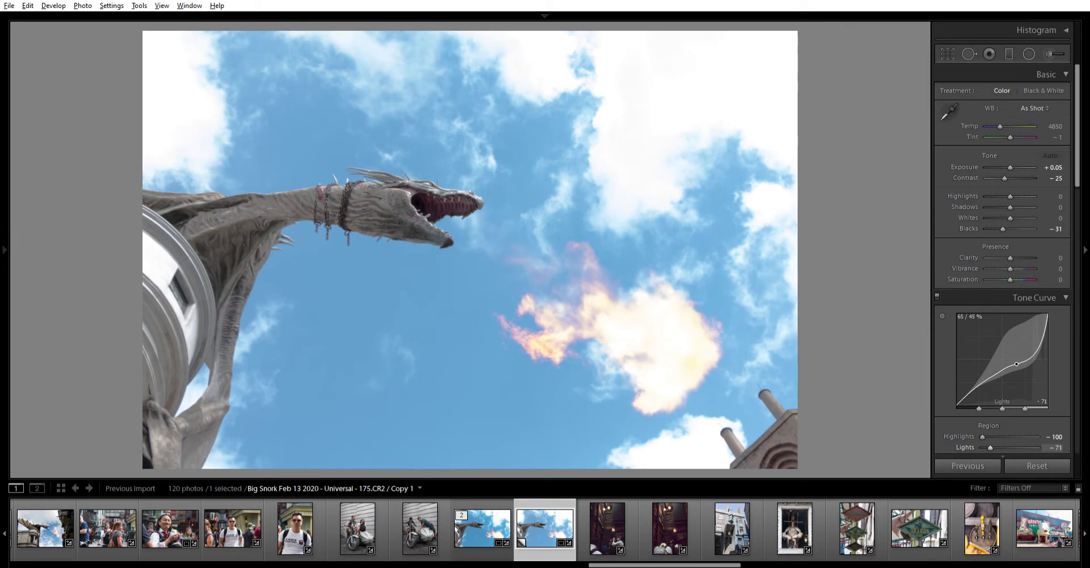
pyautogui.moveTo(1016, 363); pyautogui.dragTo(1016, 370)
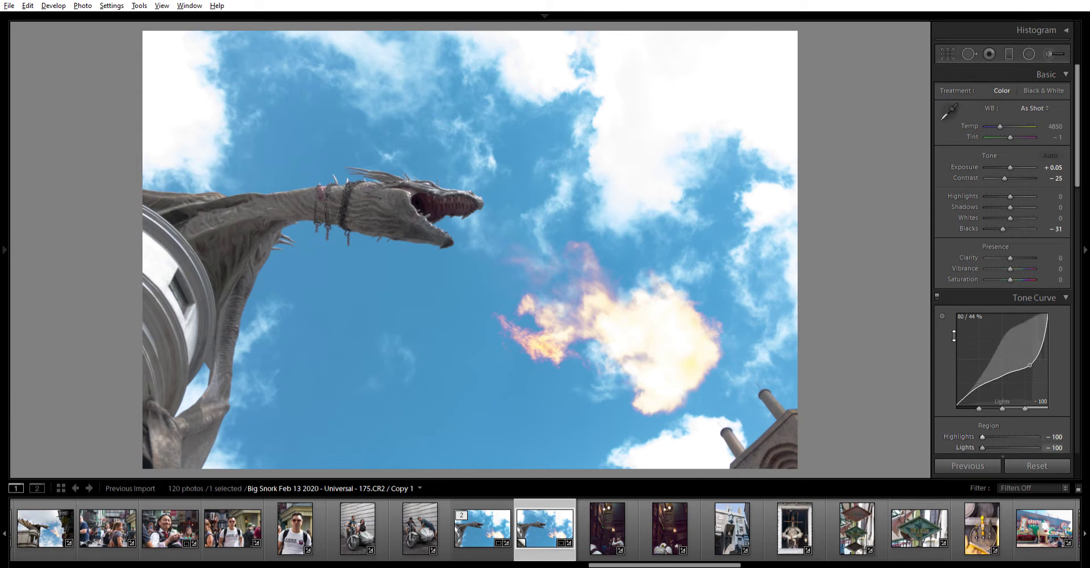
# Step: Compare the edited virtual copy of photo 175 with its original by switching between the two versions
pyautogui.click(473, 535)
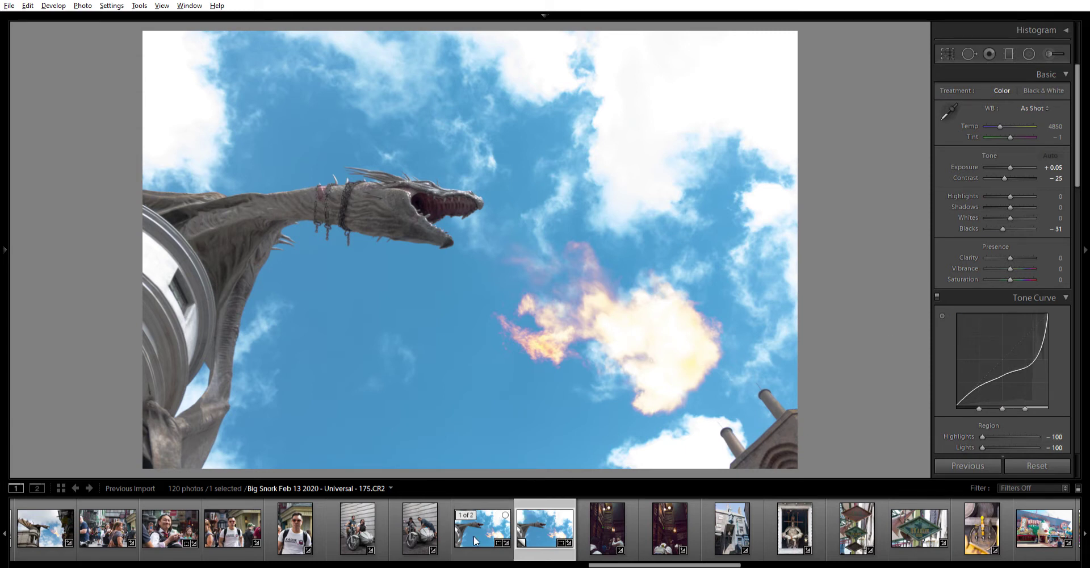
pyautogui.click(547, 516)
pyautogui.click(500, 518)
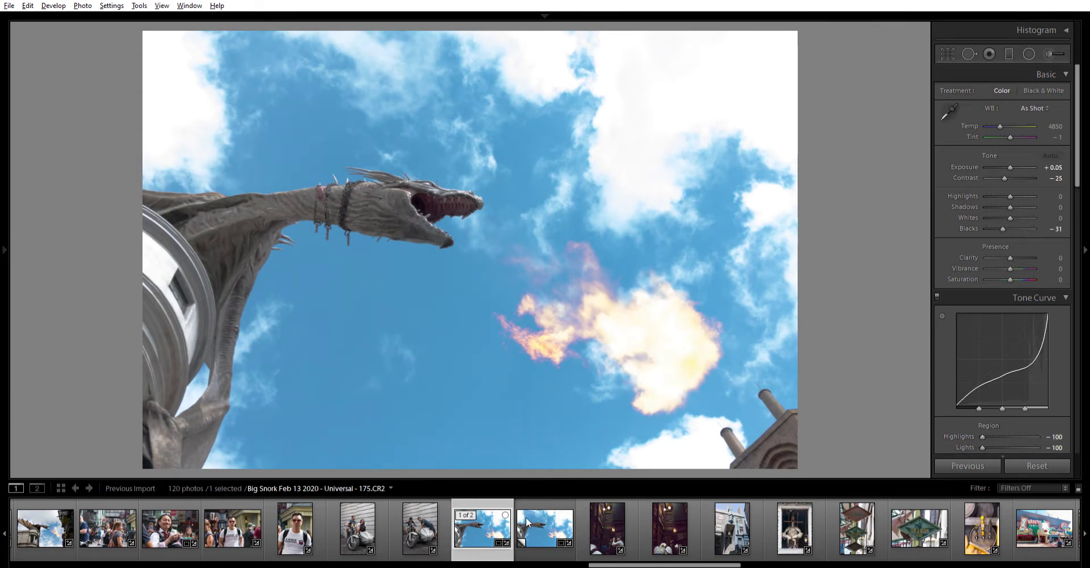
pyautogui.click(536, 516)
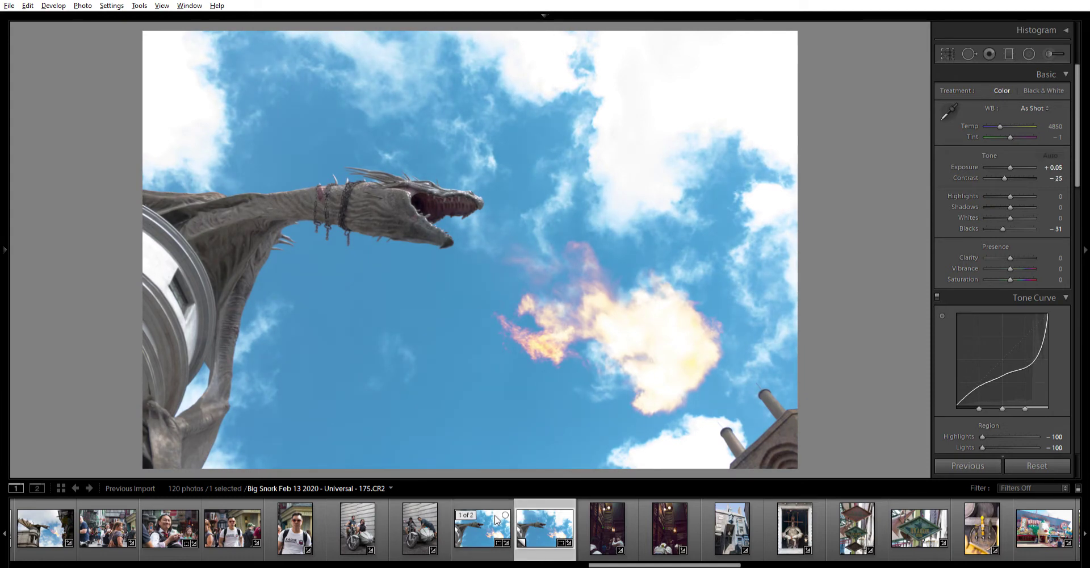
pyautogui.click(501, 518)
pyautogui.click(536, 517)
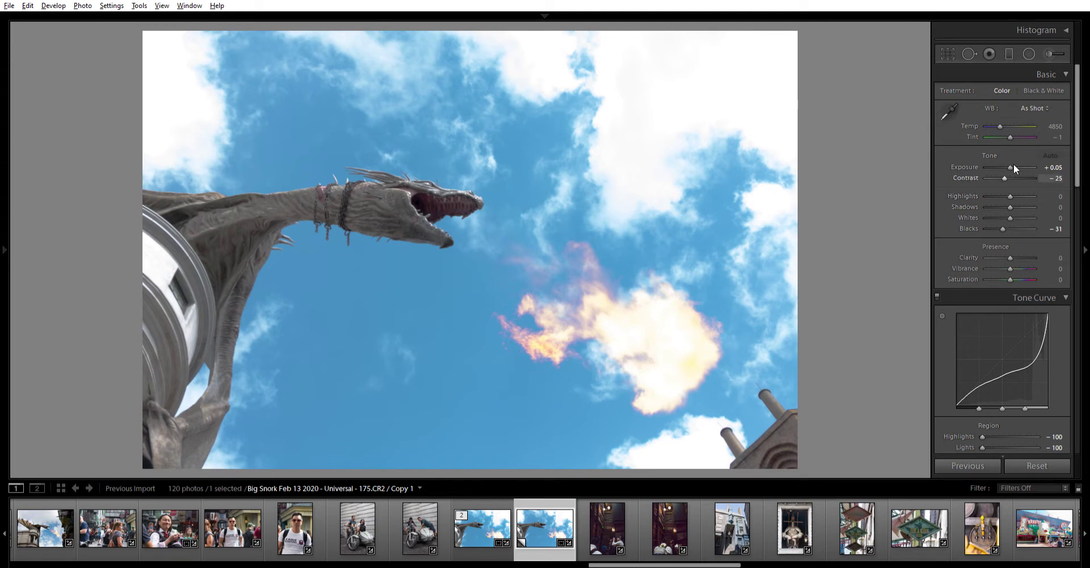
pyautogui.click(496, 519)
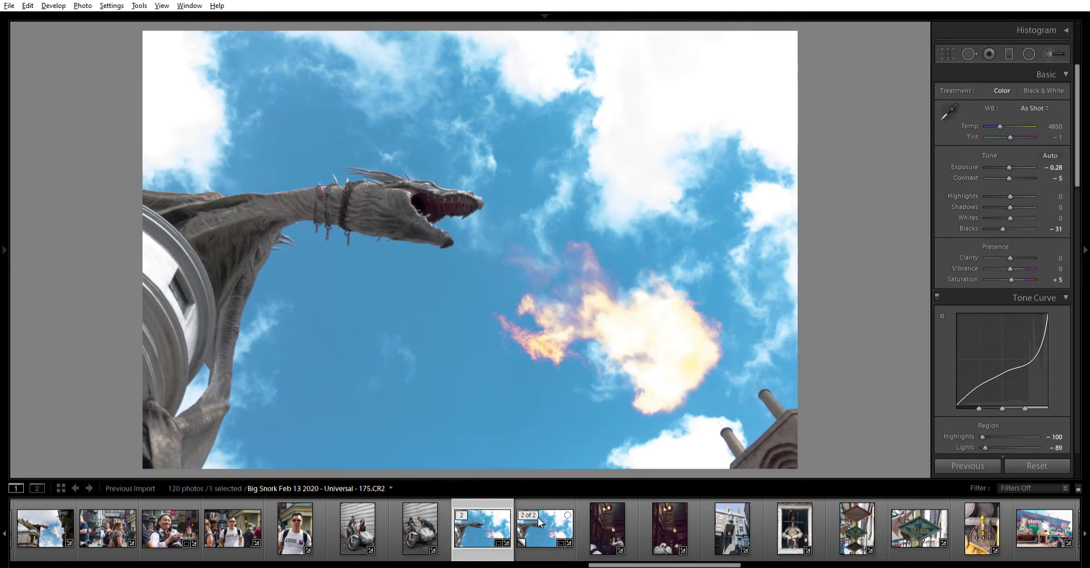
pyautogui.click(537, 516)
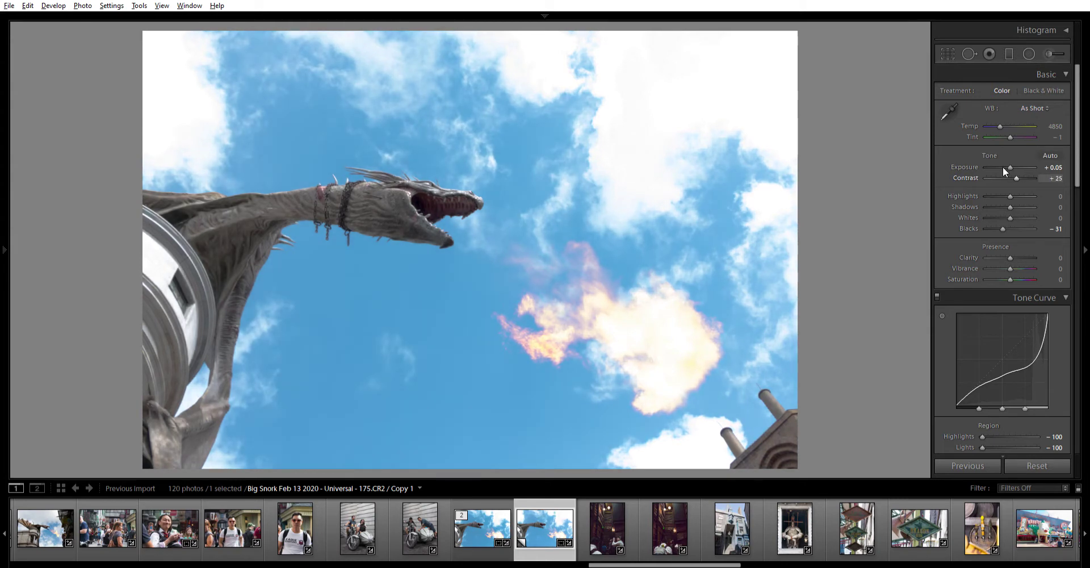
# Step: Try lowering the copy's contrast to -50 and raising it again in increments to preview the effect
pyautogui.press('-')
pyautogui.press('-')
pyautogui.press('-')
pyautogui.press('-')
pyautogui.press('-')
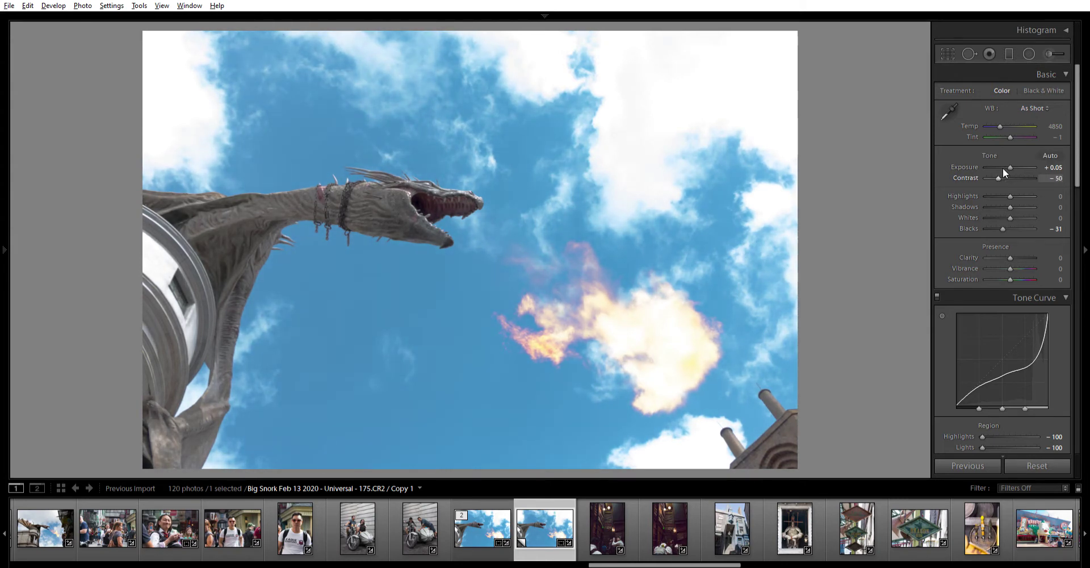
pyautogui.press('=')
pyautogui.press('=')
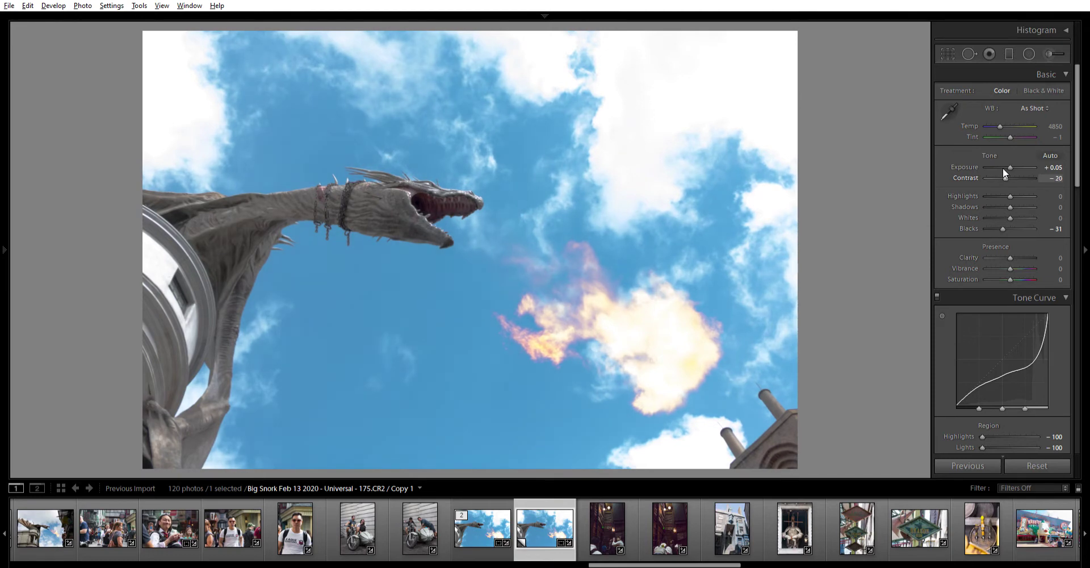
# Step: Raise the copy's contrast to +60 in increments to preview the brighter, harder look
pyautogui.press('=')
pyautogui.press('=')
pyautogui.press('=')
pyautogui.press('=')
pyautogui.press('=')
pyautogui.press('=')
pyautogui.press('=')
pyautogui.press('=')
pyautogui.press('=')
pyautogui.press('=')
pyautogui.press('=')
pyautogui.press('=')
pyautogui.press('=')
pyautogui.press('=')
pyautogui.press('=')
pyautogui.press('=')
pyautogui.press('=')
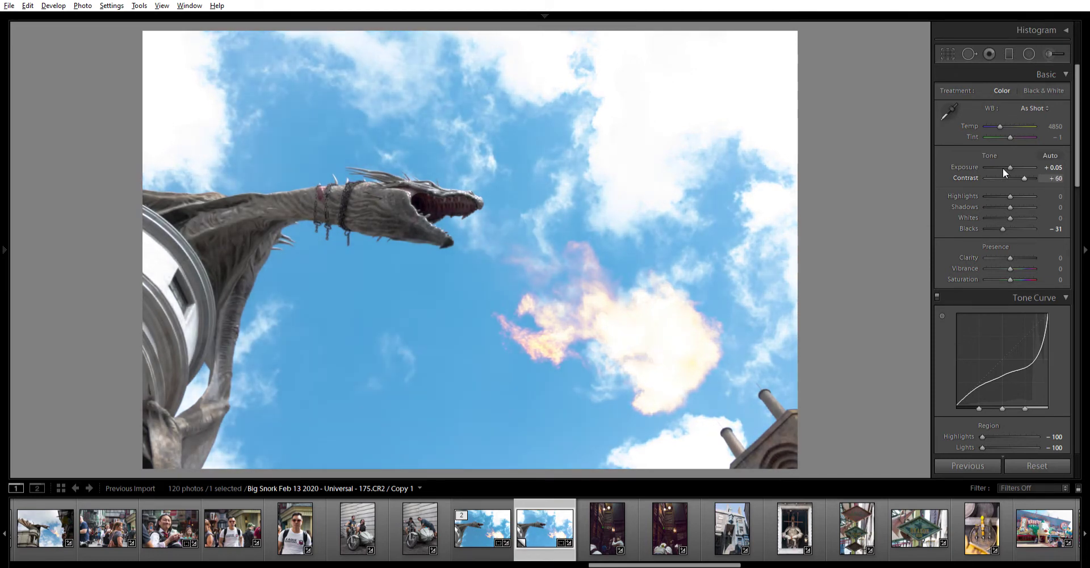
# Step: Lower the copy's contrast in increments to the minimum of -100
pyautogui.press('-')
pyautogui.press('-')
pyautogui.press('-')
pyautogui.press('-')
pyautogui.press('-')
pyautogui.press('-')
pyautogui.press('-')
pyautogui.press('-')
pyautogui.press('-')
pyautogui.press('-')
pyautogui.press('-')
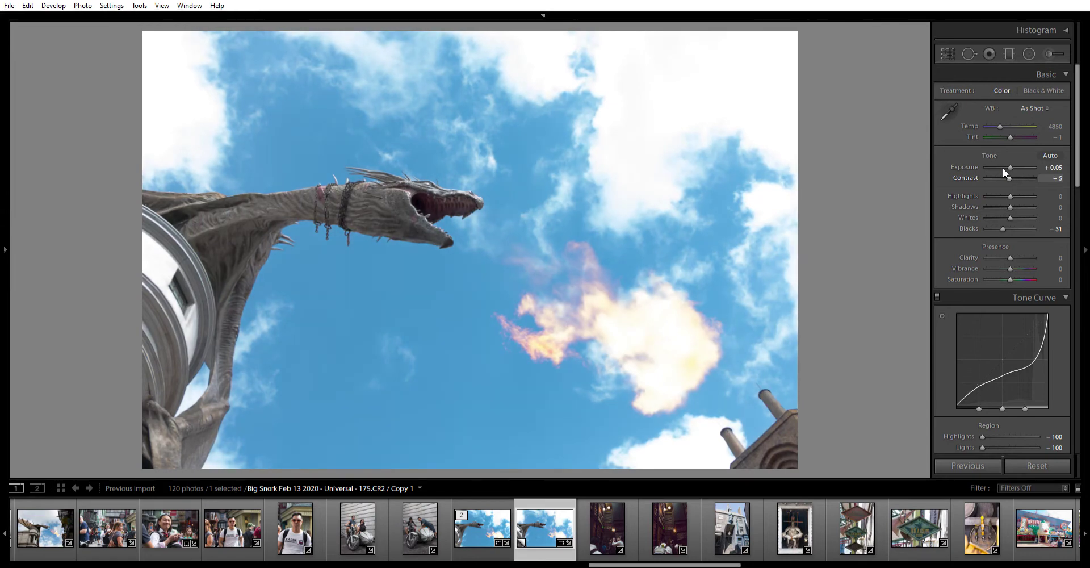
pyautogui.press('-')
pyautogui.hotkey('shift', '-')
pyautogui.hotkey('shift', '-')
pyautogui.hotkey('shift', '-')
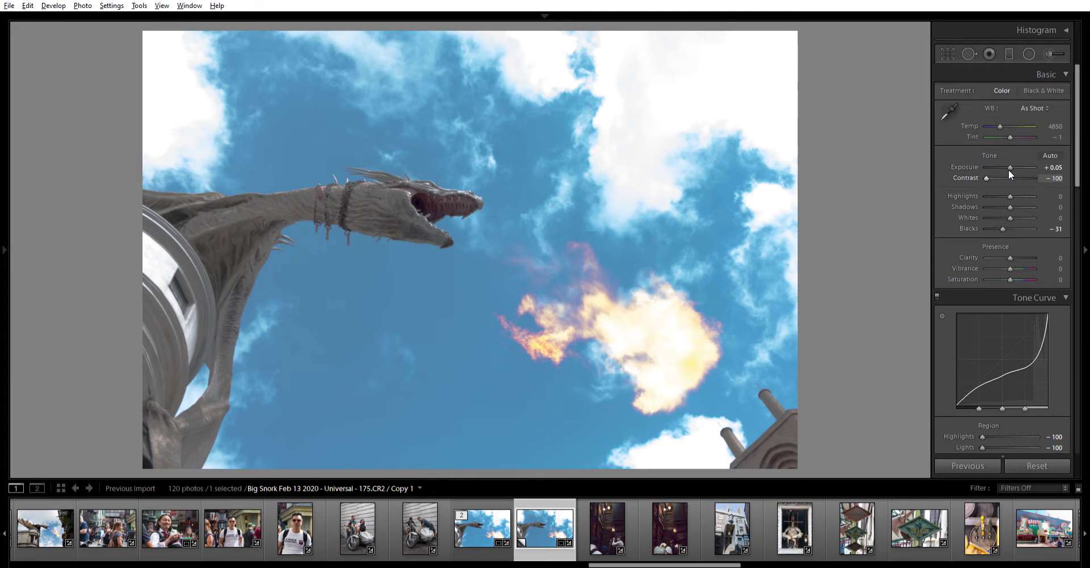
# Step: Set the copy's contrast to 10, step it up to +100 and return it to 0
pyautogui.write('10')
pyautogui.press('Return')
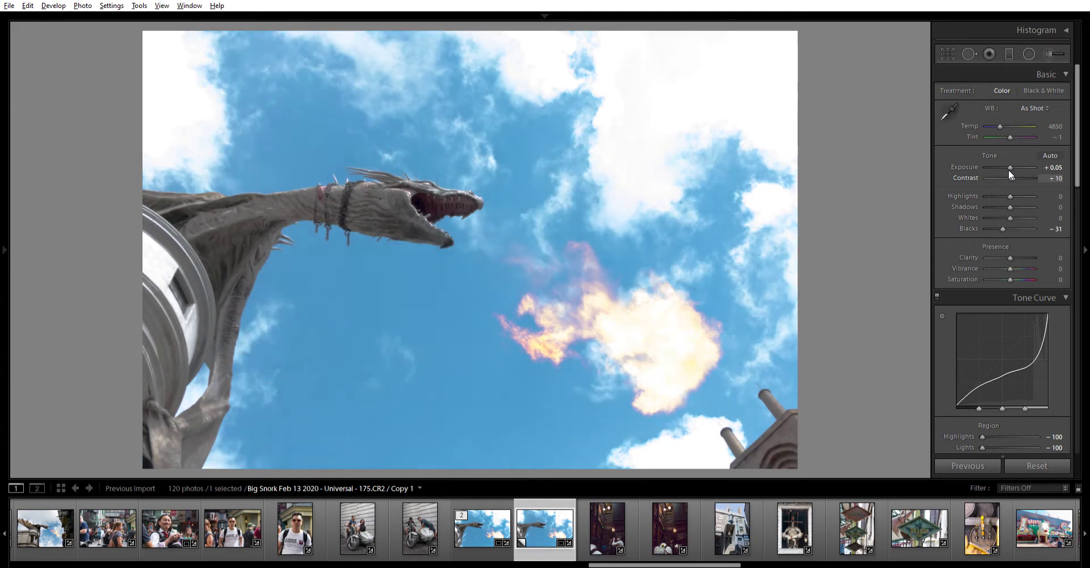
pyautogui.hotkey('shift', '=')
pyautogui.hotkey('shift', '=')
pyautogui.hotkey('shift', '=')
pyautogui.hotkey('shift', '=')
pyautogui.hotkey('shift', '=')
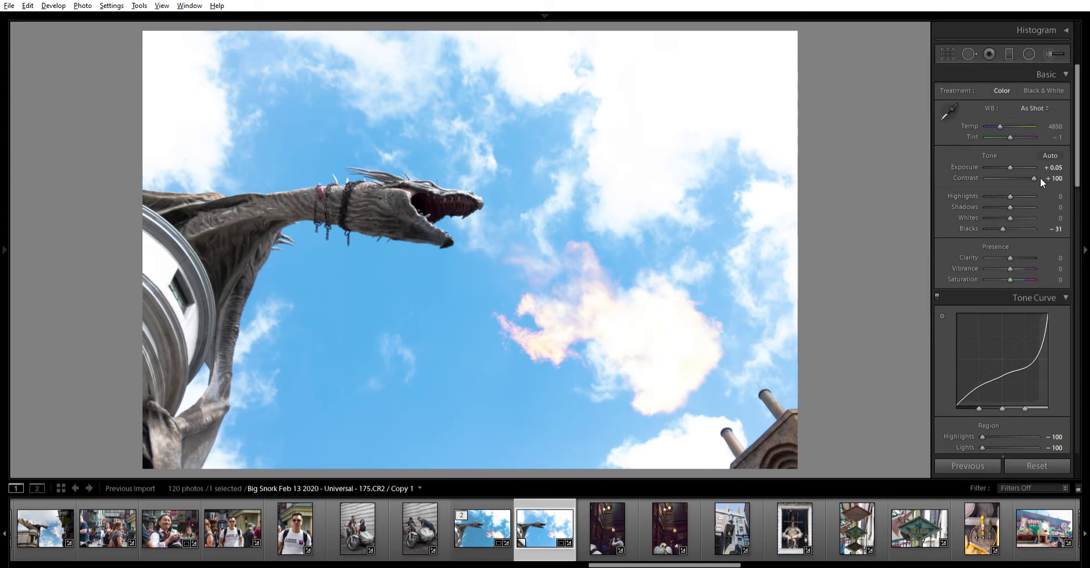
pyautogui.moveTo(1033, 175); pyautogui.dragTo(1010, 172)
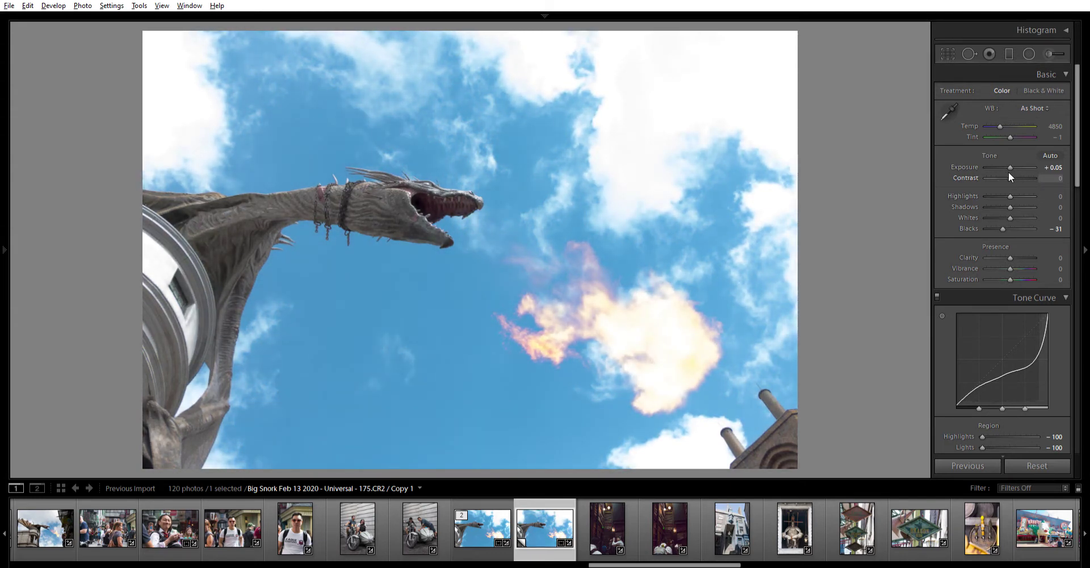
# Step: Check the original photo 175 for reference and set the copy's saturation to +5
pyautogui.click(467, 522)
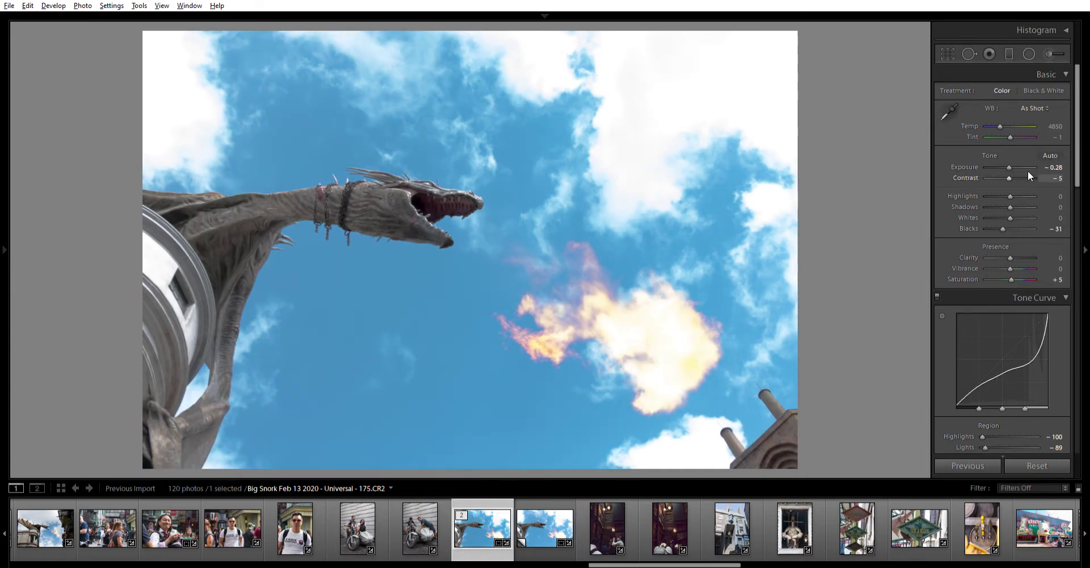
pyautogui.click(544, 528)
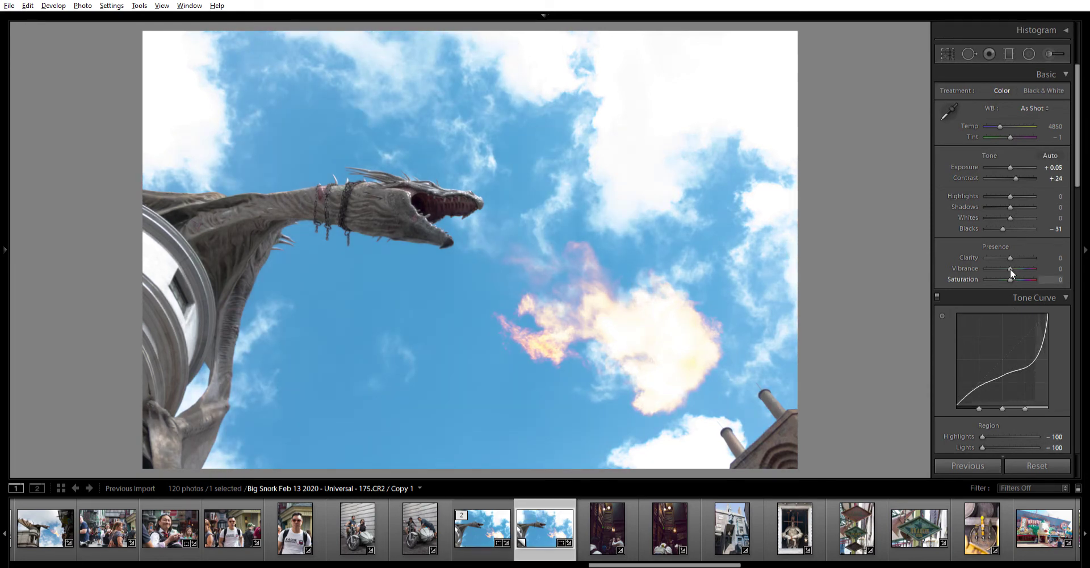
pyautogui.press('Up')
pyautogui.press('Down')
pyautogui.press('Up')
pyautogui.press('Up')
pyautogui.press('Up')
pyautogui.press('Up')
pyautogui.press('Up')
pyautogui.press('Up')
pyautogui.press('Up')
pyautogui.press('Up')
pyautogui.press('Up')
pyautogui.press('Up')
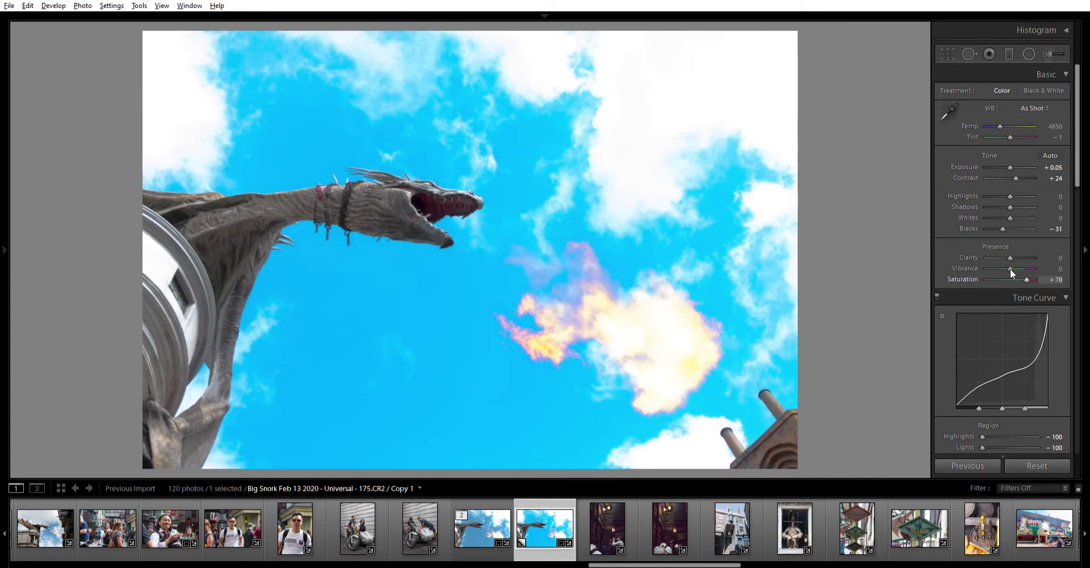
pyautogui.press('Down')
pyautogui.press('Down')
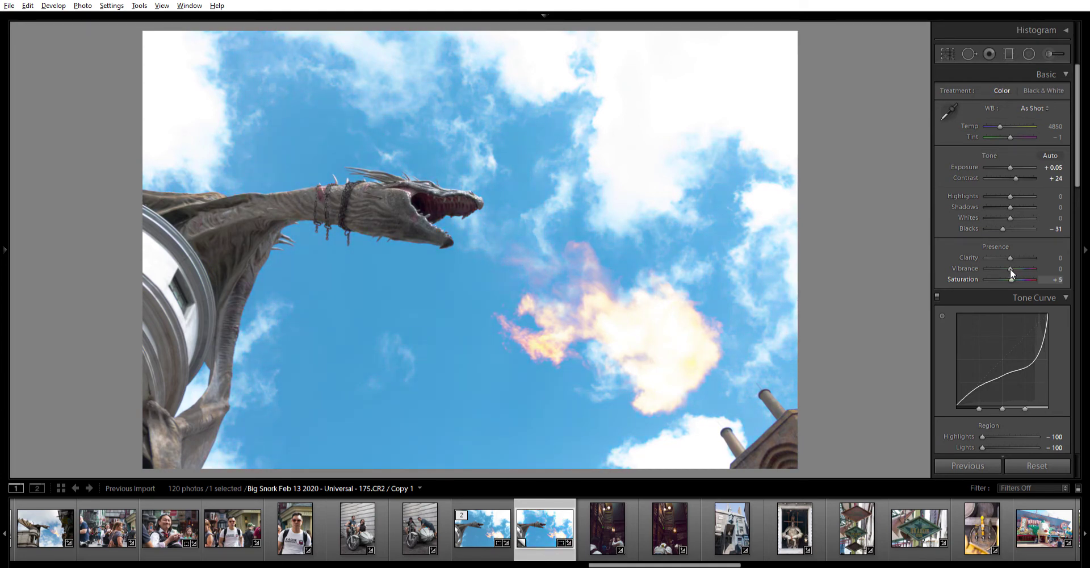
pyautogui.press('Down')
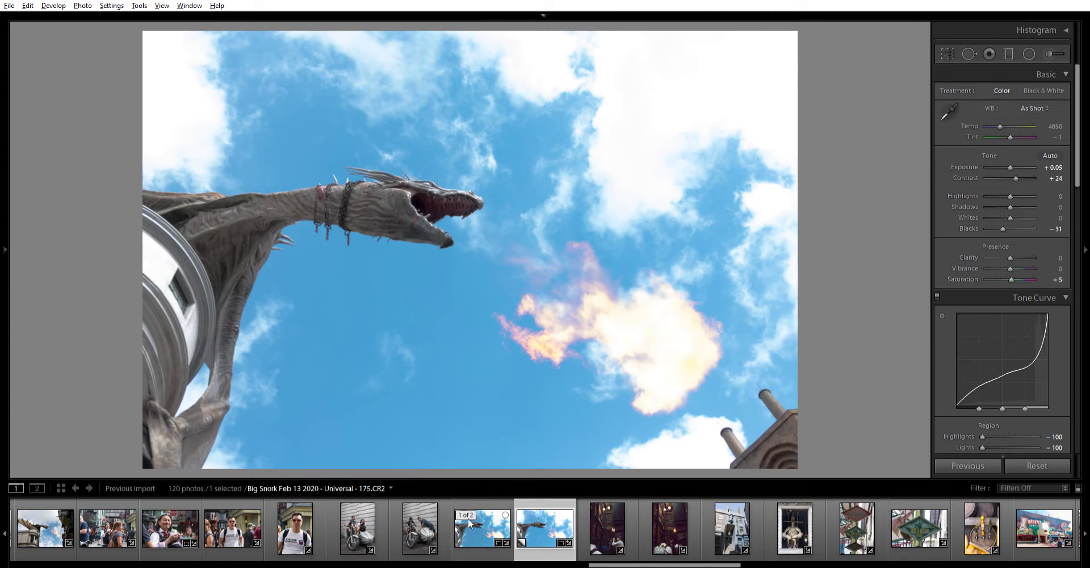
# Step: Open the unedited virtual copy of photo 127 and compare it with its edited original
pyautogui.scroll(10, 469, 523)
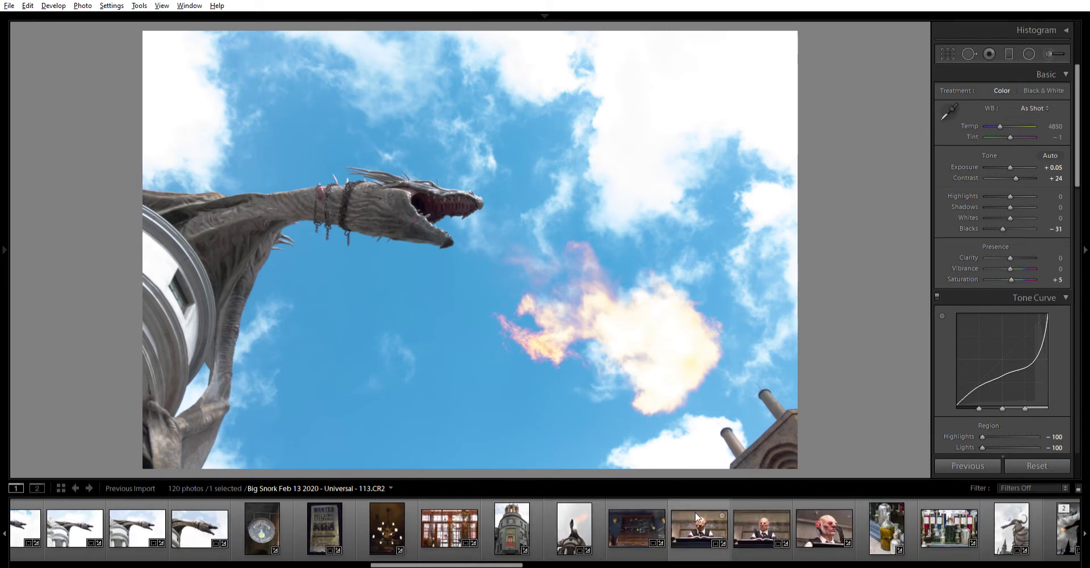
pyautogui.scroll(5, 276, 522)
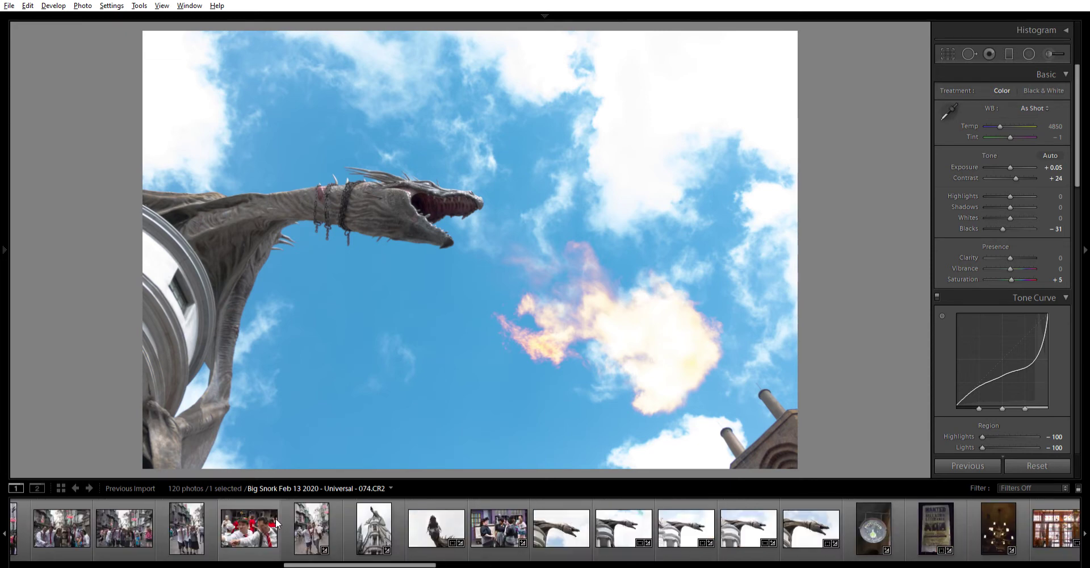
pyautogui.scroll(-10, 275, 519)
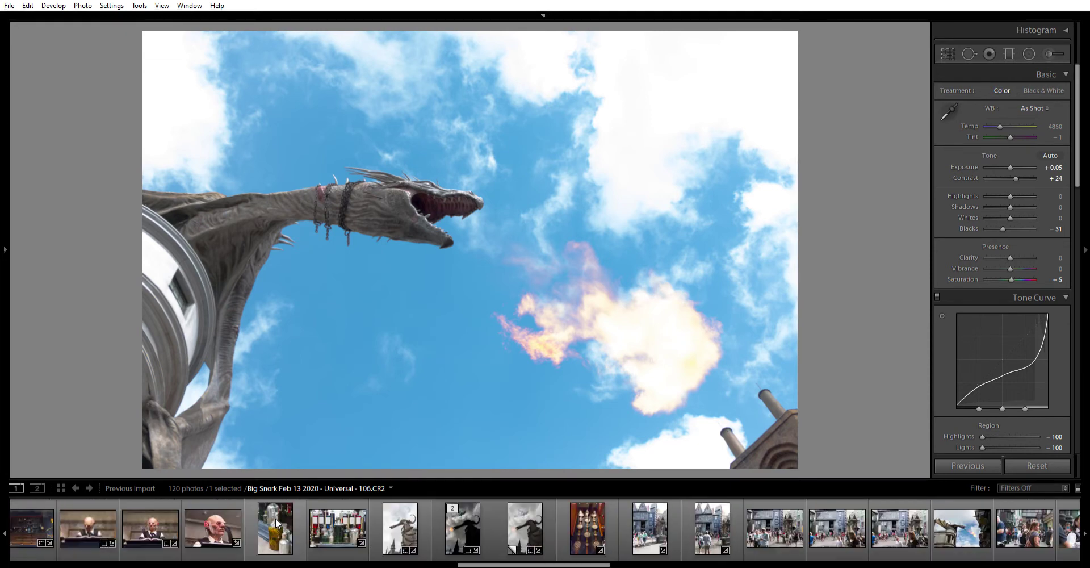
pyautogui.click(519, 508)
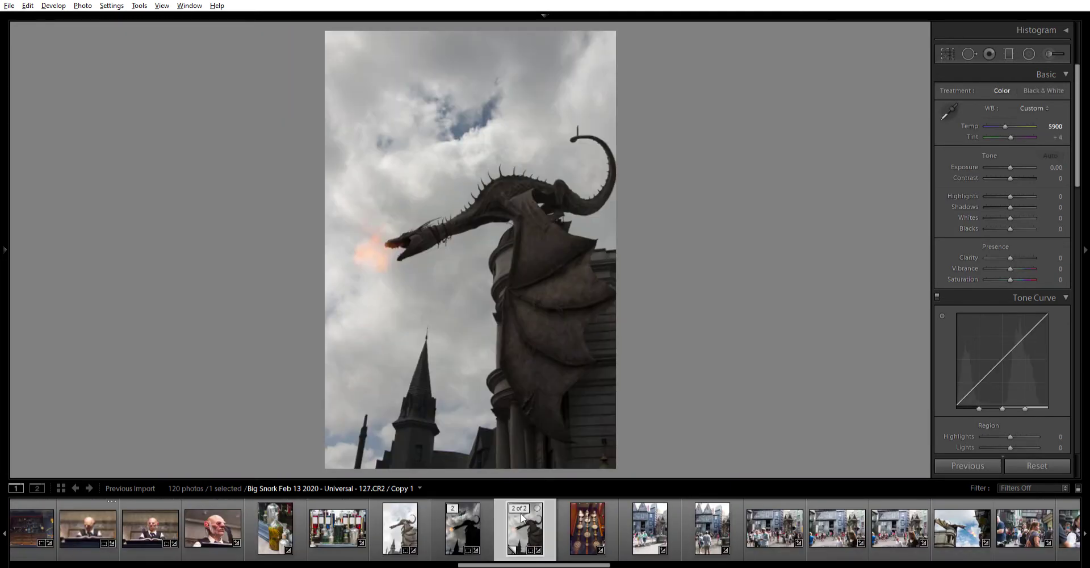
pyautogui.click(467, 518)
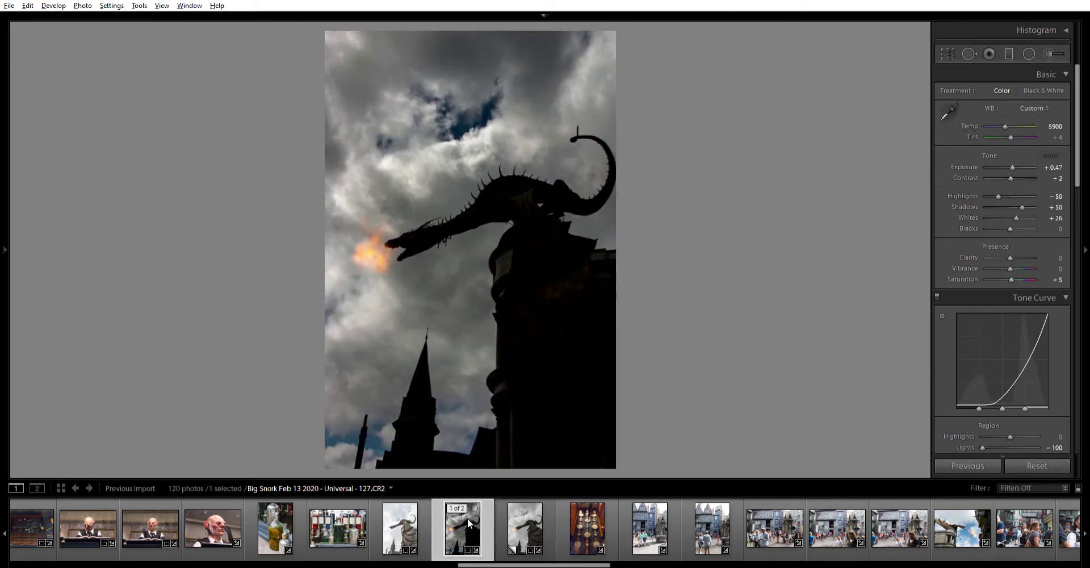
pyautogui.click(526, 518)
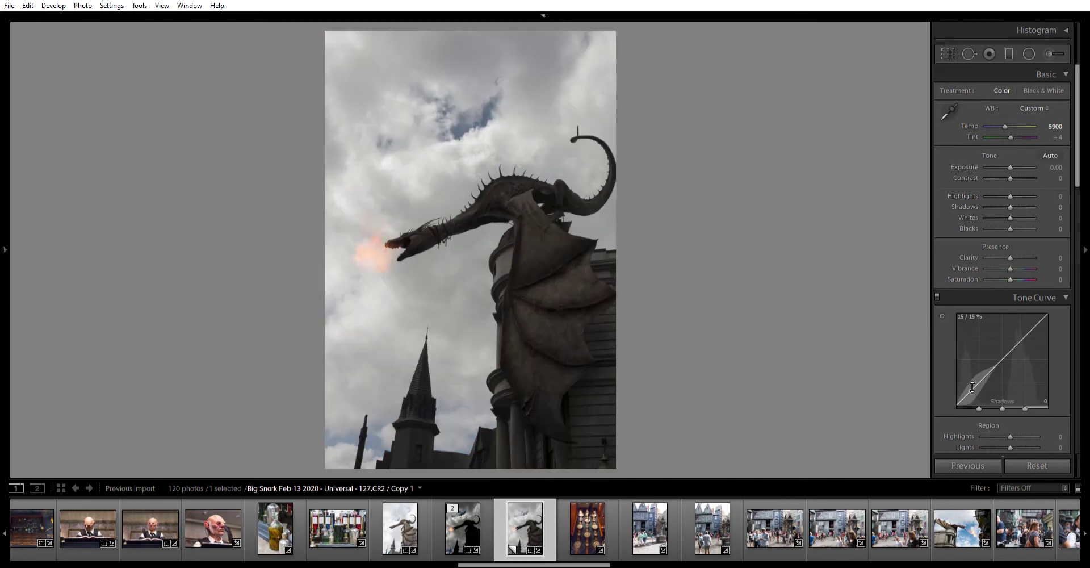
# Step: Pull the tone curve's dark range down to Darks -100 and set Lights to -55 on the copy of photo 127
pyautogui.moveTo(971, 386); pyautogui.dragTo(926, 391)
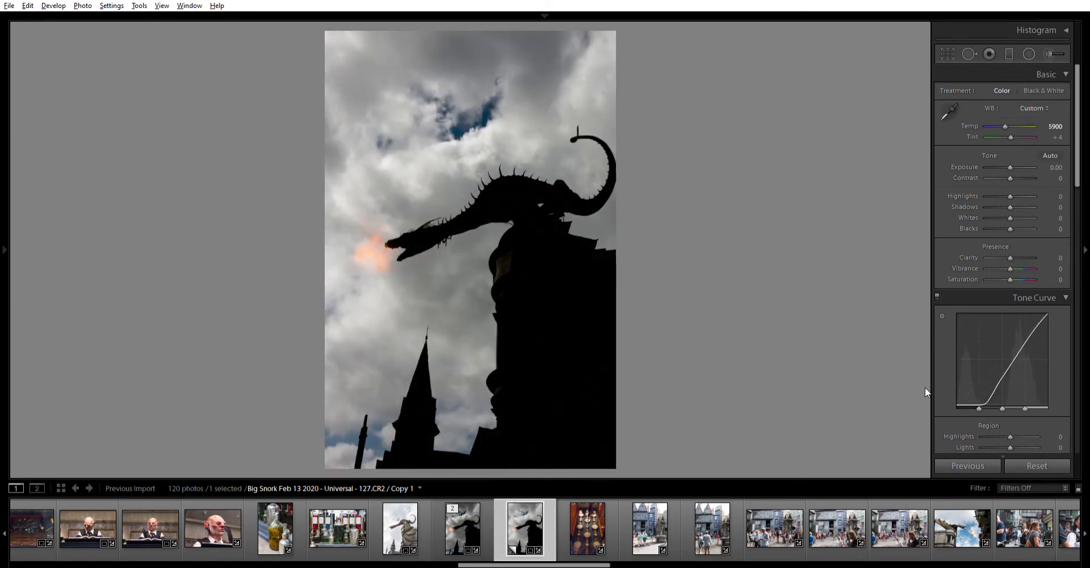
pyautogui.click(472, 521)
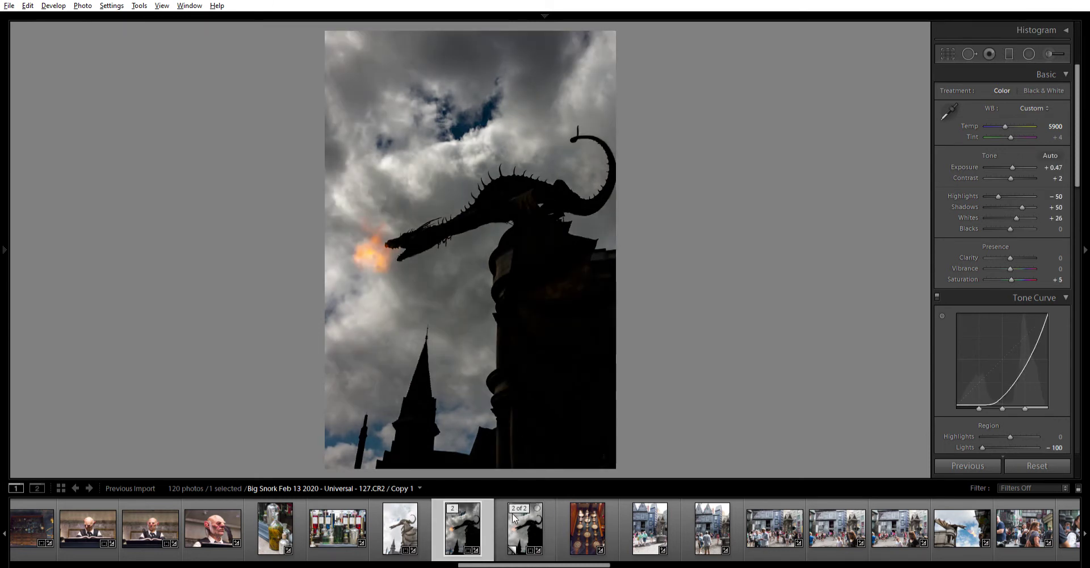
pyautogui.click(512, 512)
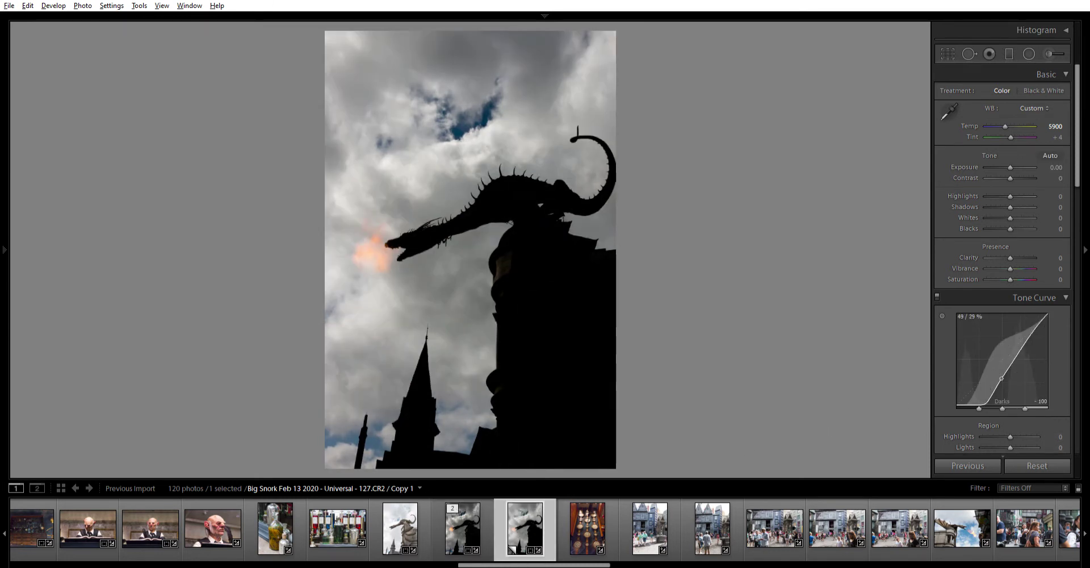
pyautogui.moveTo(1019, 356); pyautogui.dragTo(1018, 365)
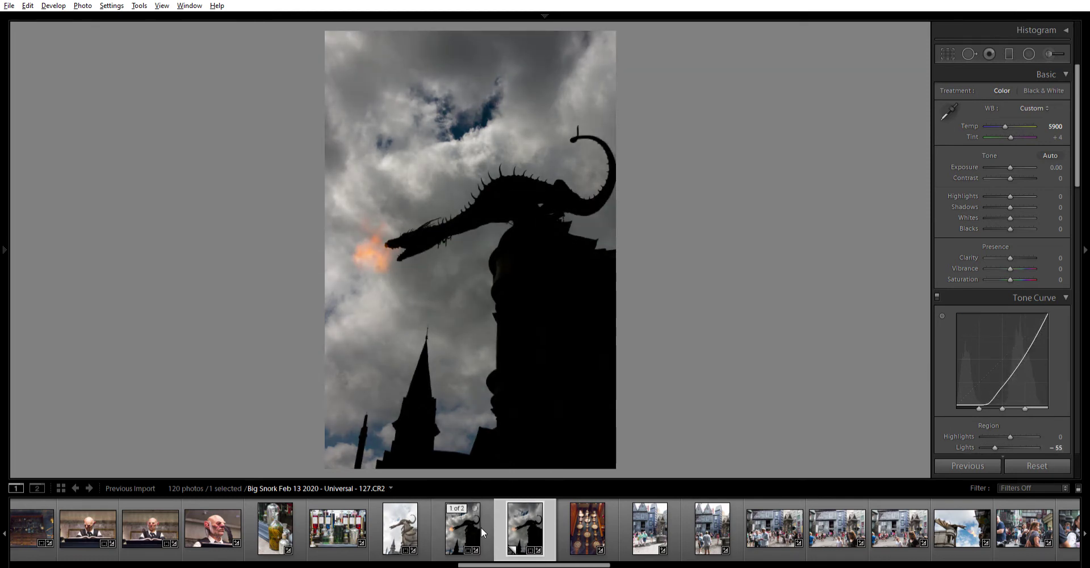
# Step: Compare with the edited original, apply automatic tone to the copy of photo 127 and lower the tone curve's Lights to about -95
pyautogui.moveTo(461, 519); pyautogui.dragTo(520, 515)
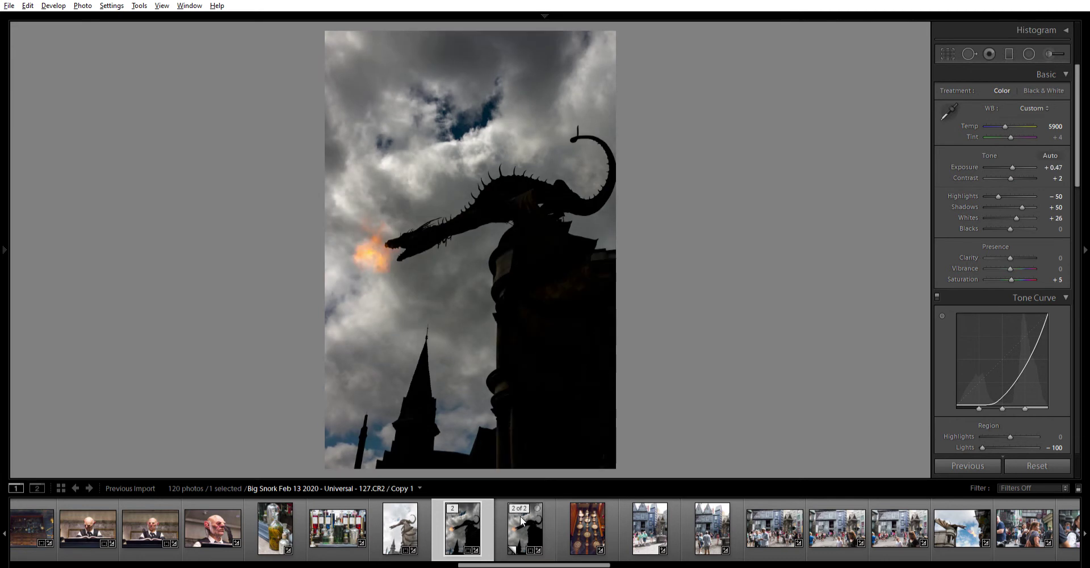
pyautogui.click(1051, 148)
pyautogui.moveTo(1011, 350); pyautogui.dragTo(1019, 377)
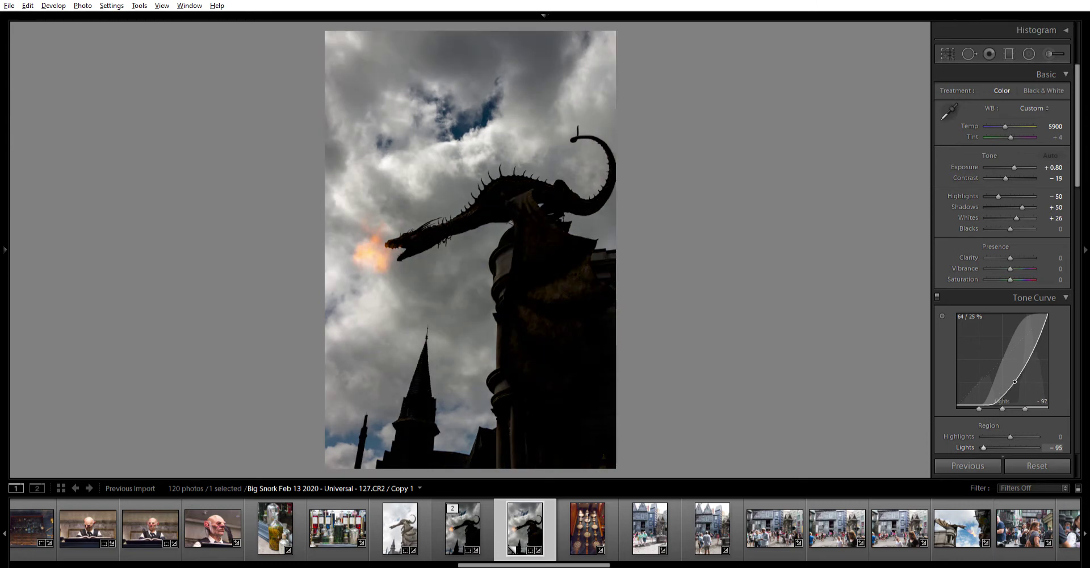
# Step: Compare the copy of photo 127 with its edited original, setting the copy's tone curve Lights to -100 and exposure to +0.50
pyautogui.click(462, 521)
pyautogui.click(522, 523)
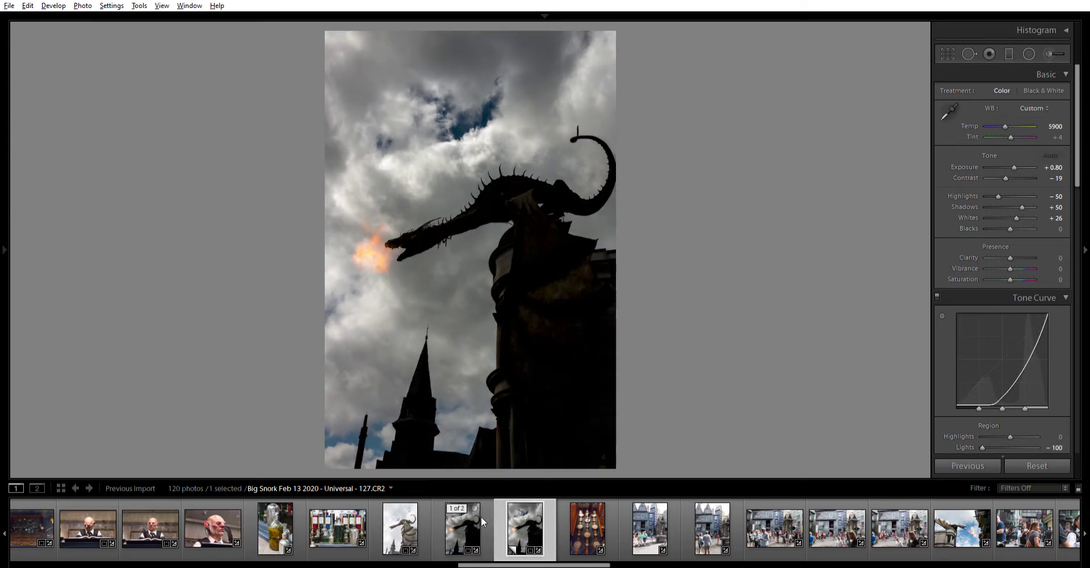
pyautogui.click(478, 516)
pyautogui.click(533, 511)
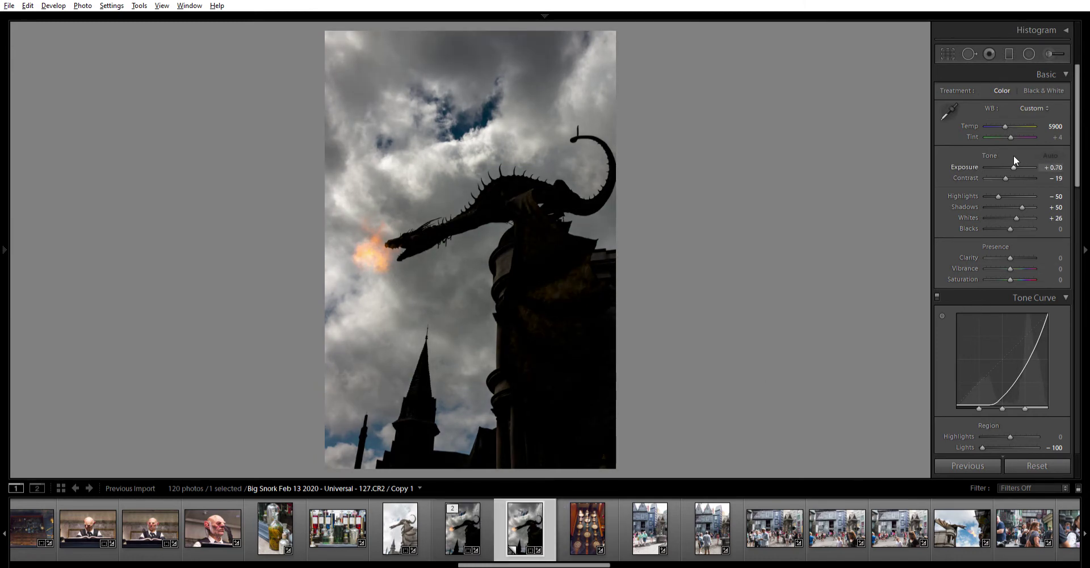
pyautogui.scroll(-3, 1013, 155)
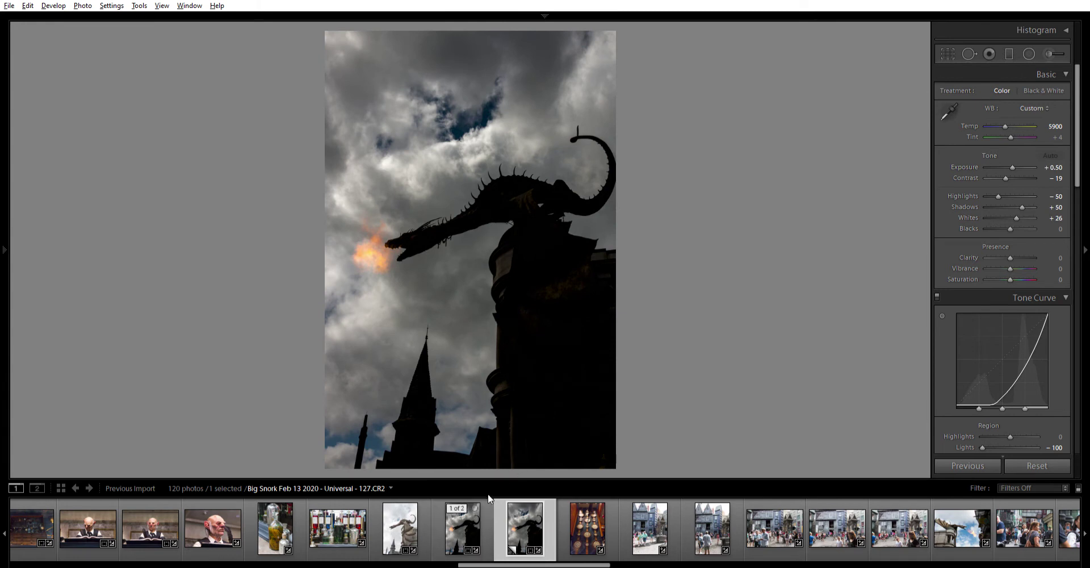
# Step: Switch between the copy and edited original of photo 127 to compare brightness and lower the copy's exposure to +0.40
pyautogui.click(483, 520)
pyautogui.click(533, 518)
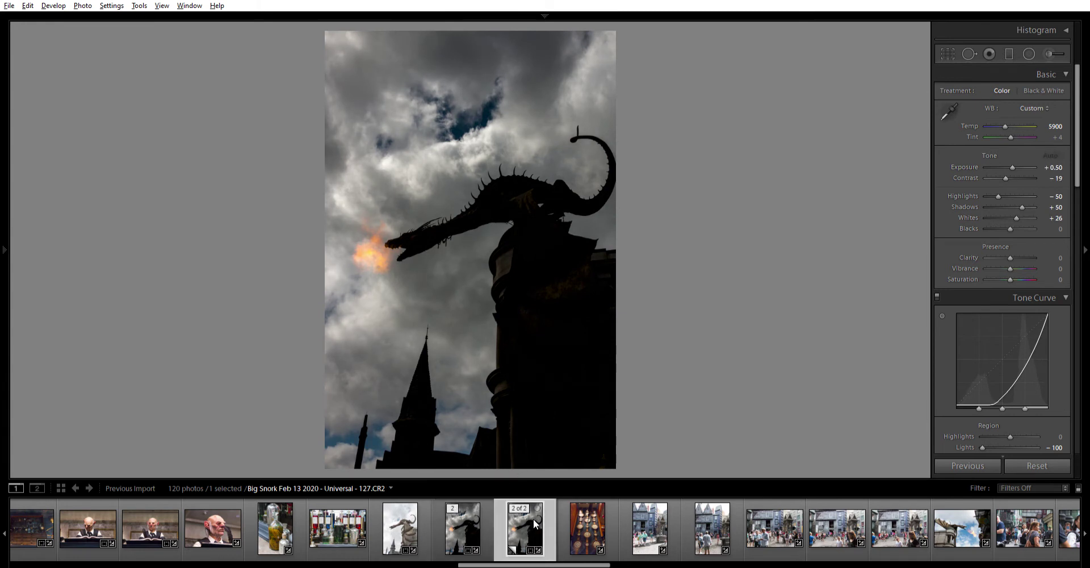
pyautogui.click(479, 519)
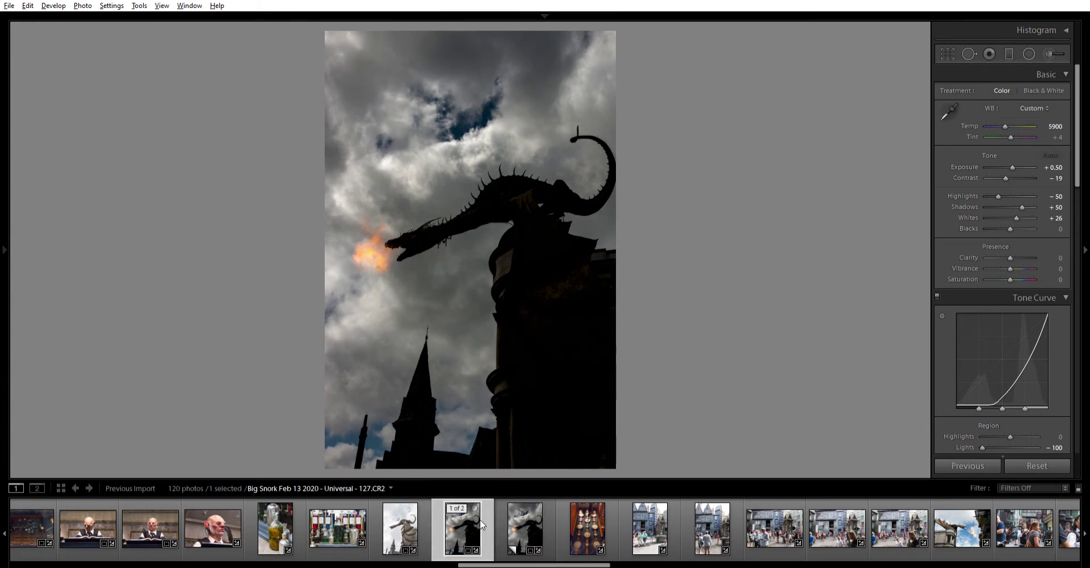
pyautogui.click(524, 525)
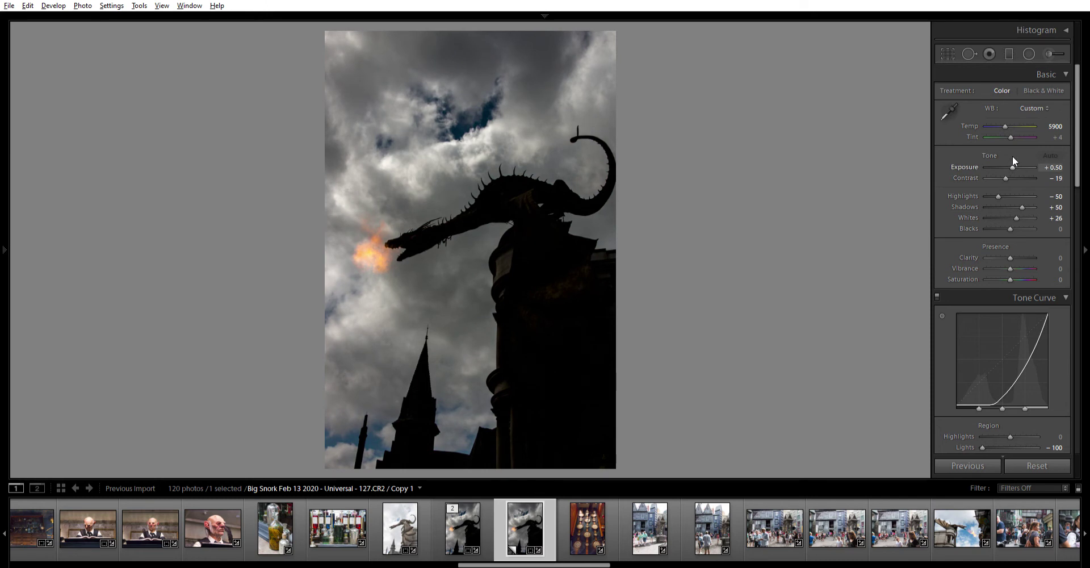
pyautogui.click(468, 516)
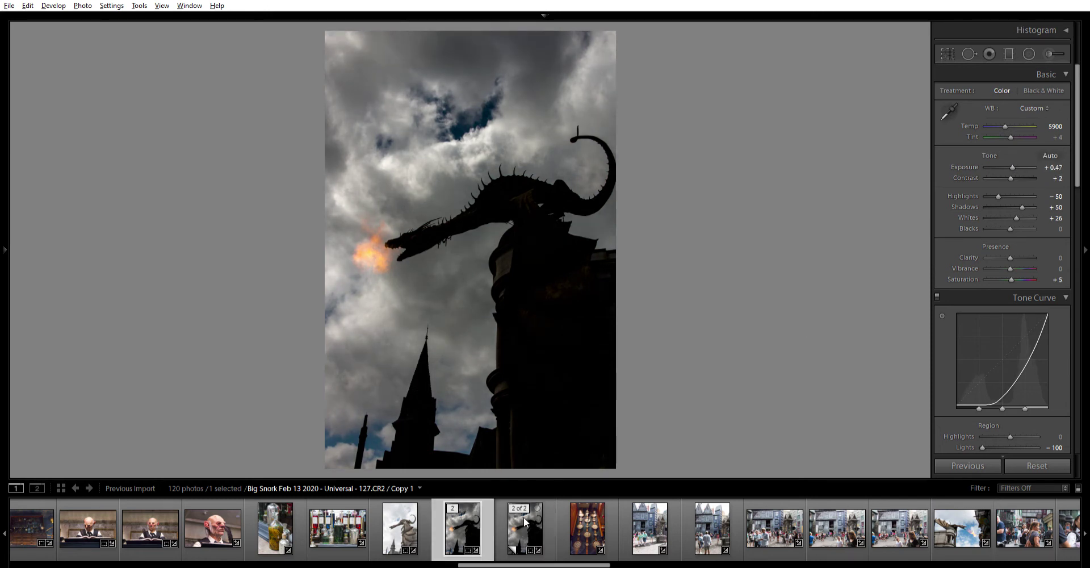
pyautogui.click(523, 516)
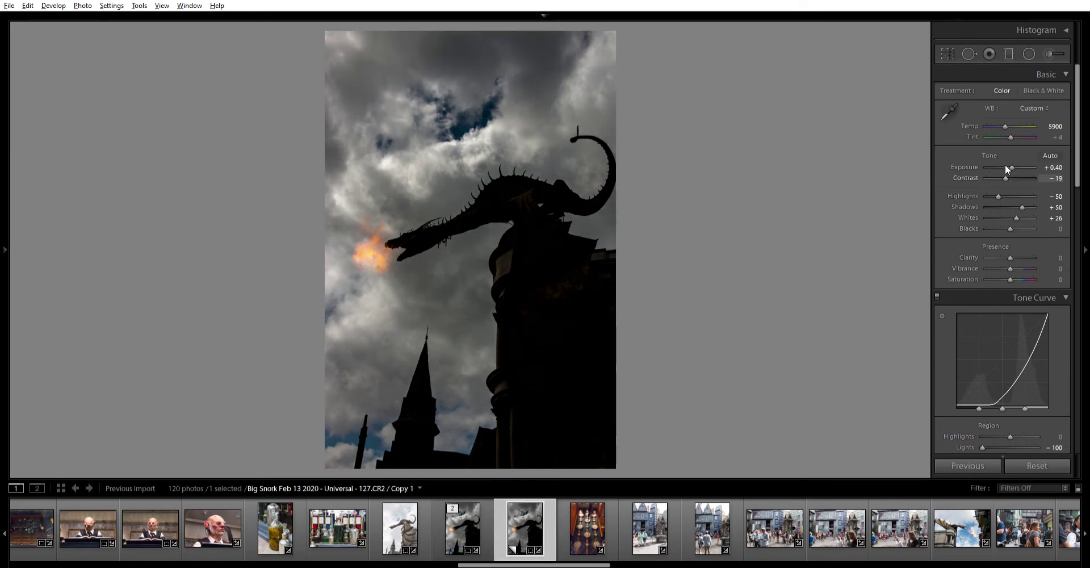
# Step: Raise the contrast to +100 and set the saturation to +5 on the copy of photo 127
pyautogui.press('=')
pyautogui.press('=')
pyautogui.press('=')
pyautogui.press('=')
pyautogui.press('=')
pyautogui.press('=')
pyautogui.press('=')
pyautogui.press('=')
pyautogui.press('=')
pyautogui.press('=')
pyautogui.press('=')
pyautogui.press('=')
pyautogui.press('=')
pyautogui.press('=')
pyautogui.press('=')
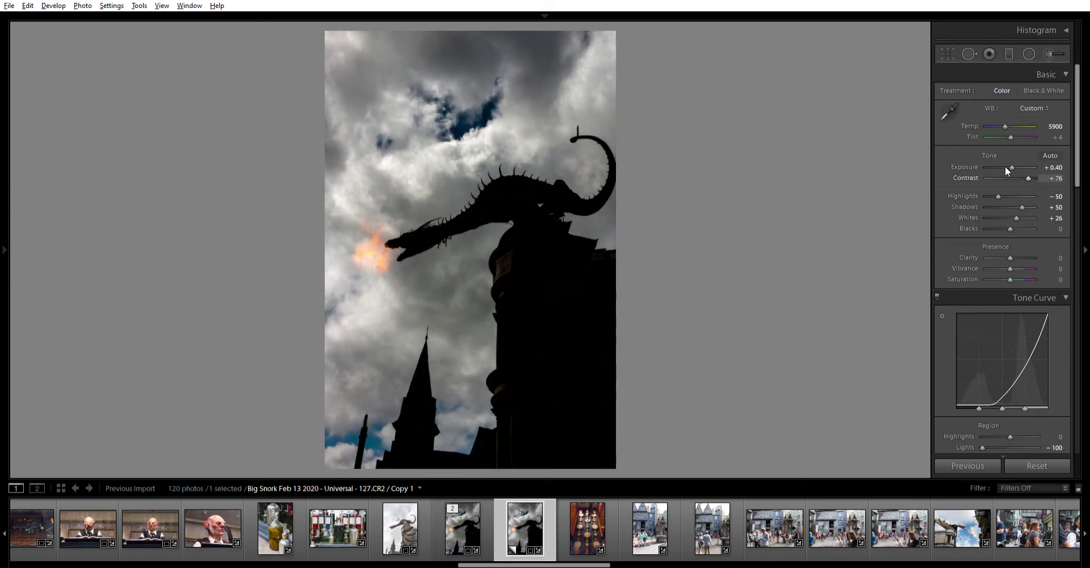
pyautogui.press('=')
pyautogui.press('=')
pyautogui.press('=')
pyautogui.press('=')
pyautogui.press('=')
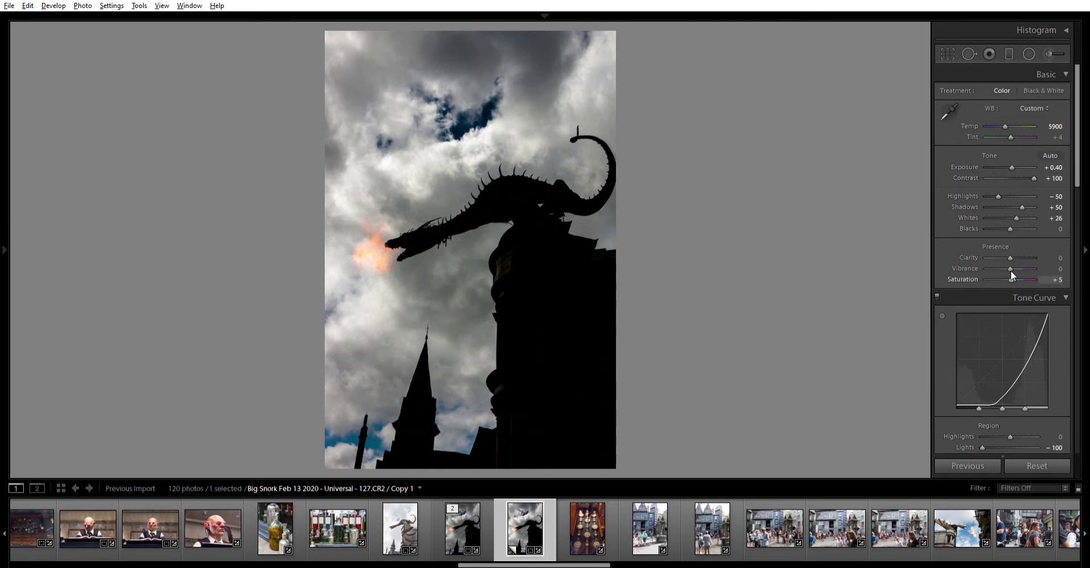
# Step: Try shifting the yellow hue to +70 on the copy of photo 127 and undo the change
pyautogui.scroll(-5, 959, 420)
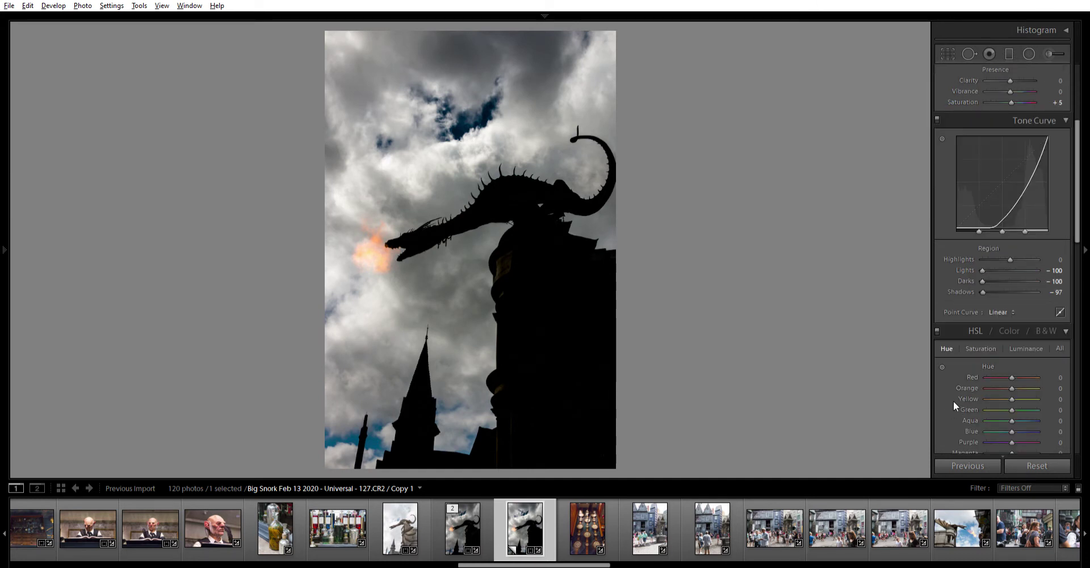
pyautogui.scroll(-3, 953, 400)
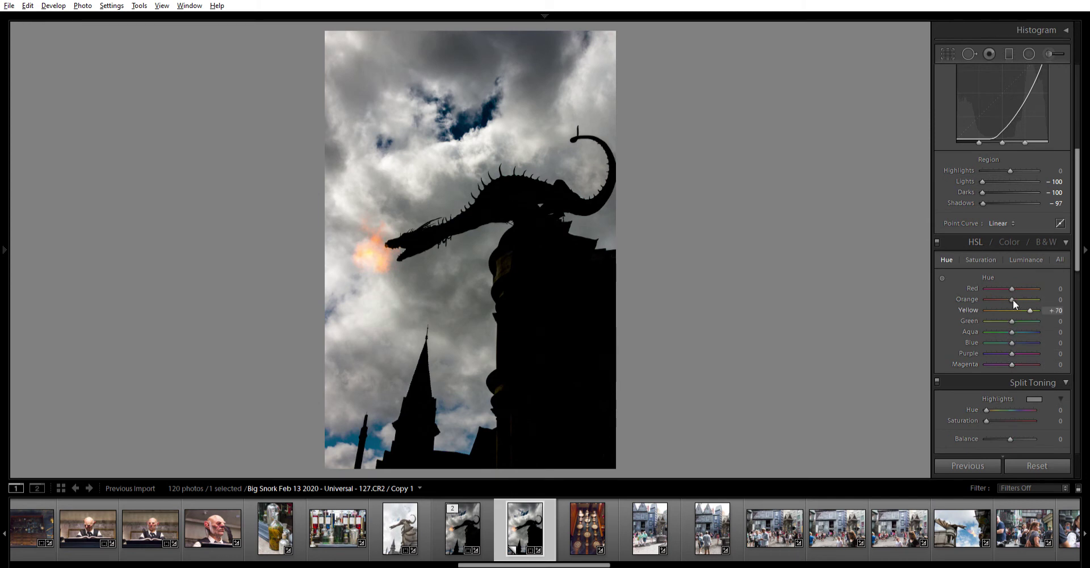
pyautogui.hotkey('ctrl', 'z')
pyautogui.scroll(5, 986, 144)
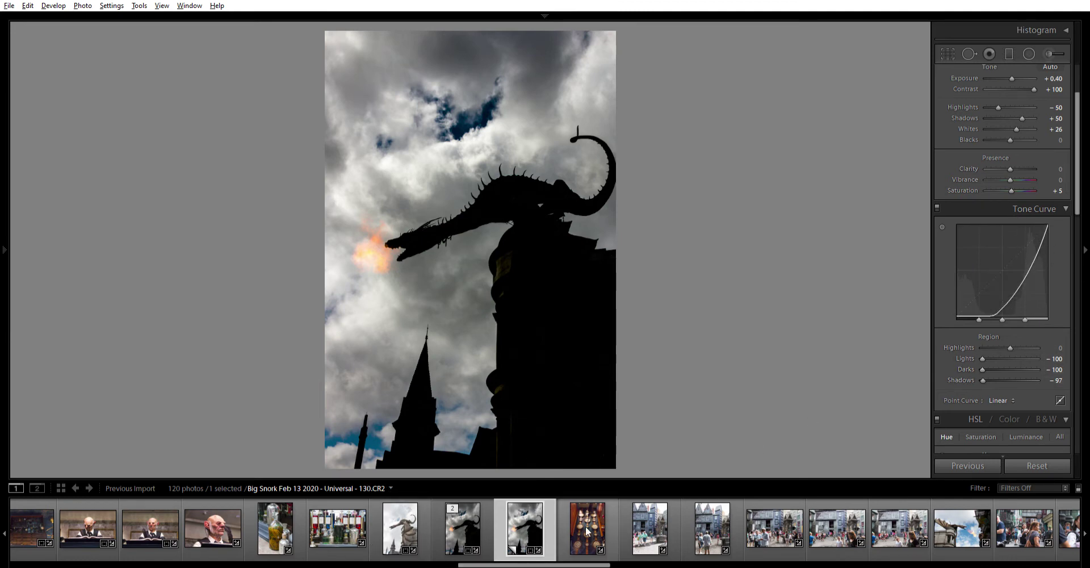
# Step: Open photo 012, the group shot in front of the Universal globe, and create a virtual copy of it
pyautogui.scroll(10, 331, 530)
pyautogui.scroll(15, 329, 524)
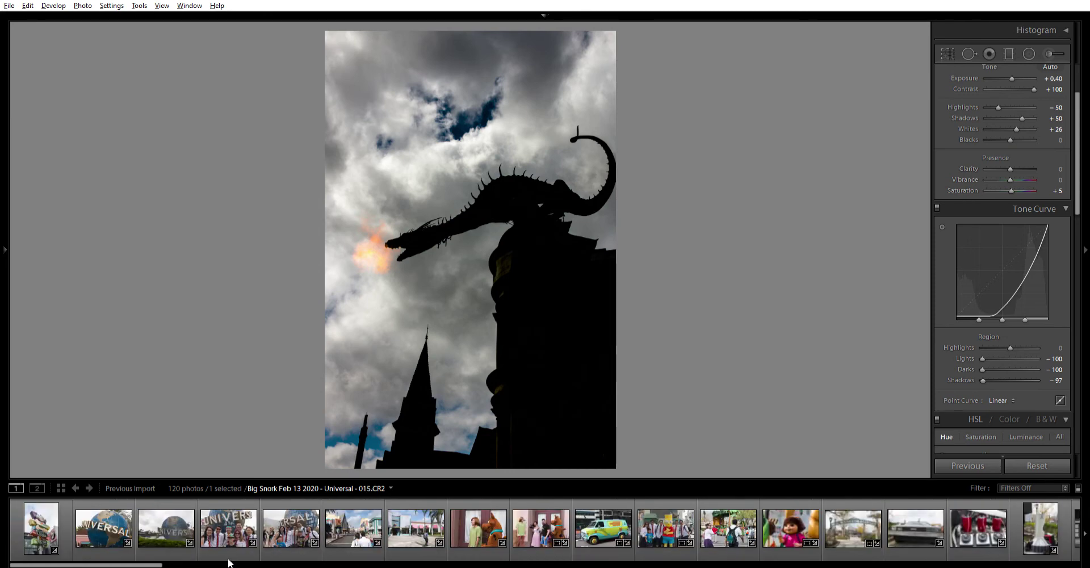
pyautogui.click(218, 525)
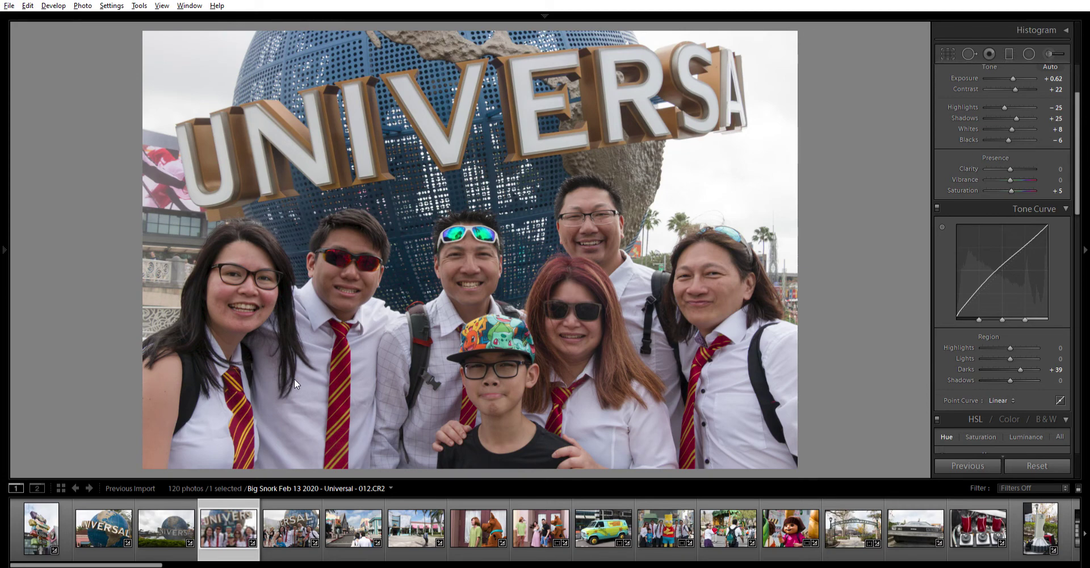
pyautogui.hotkey('ctrl', "'")
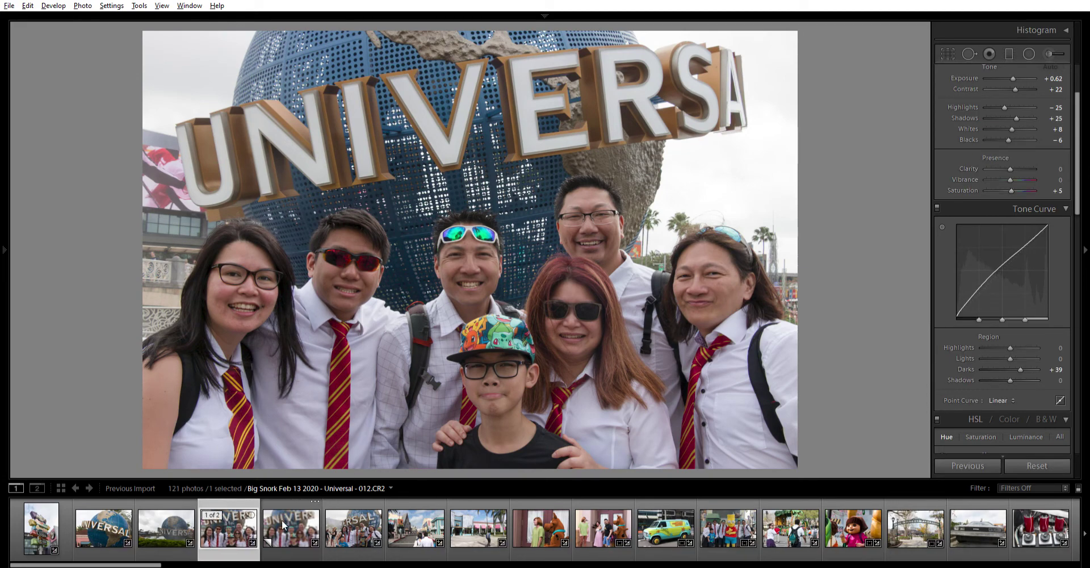
# Step: Reset exposure, contrast, highlights, shadows, whites and blacks to 0 on the copy of photo 012
pyautogui.scroll(2, 1059, 159)
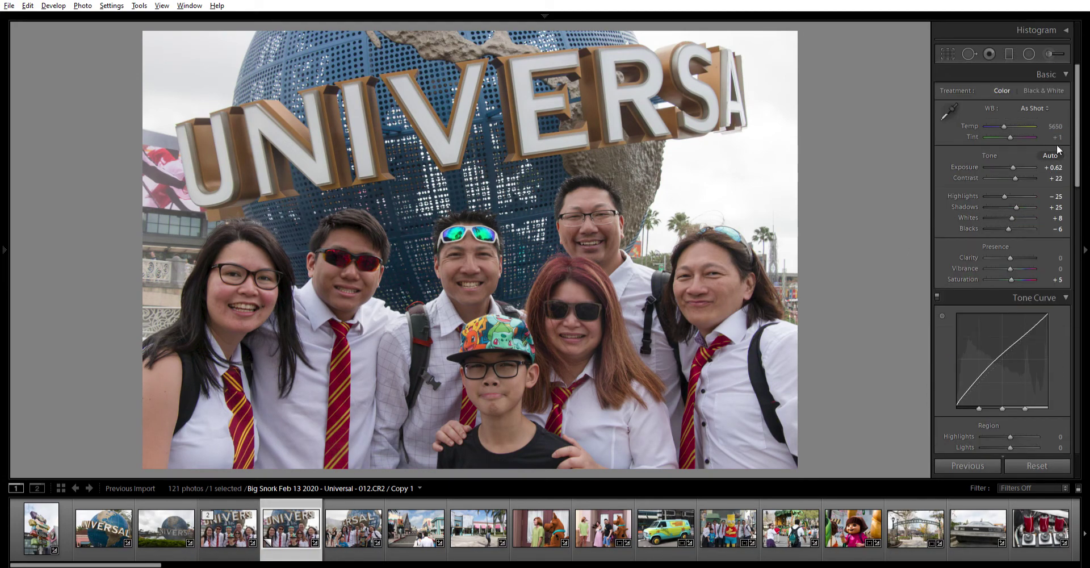
pyautogui.click(1055, 153)
pyautogui.click(1051, 167)
pyautogui.write('0\t')
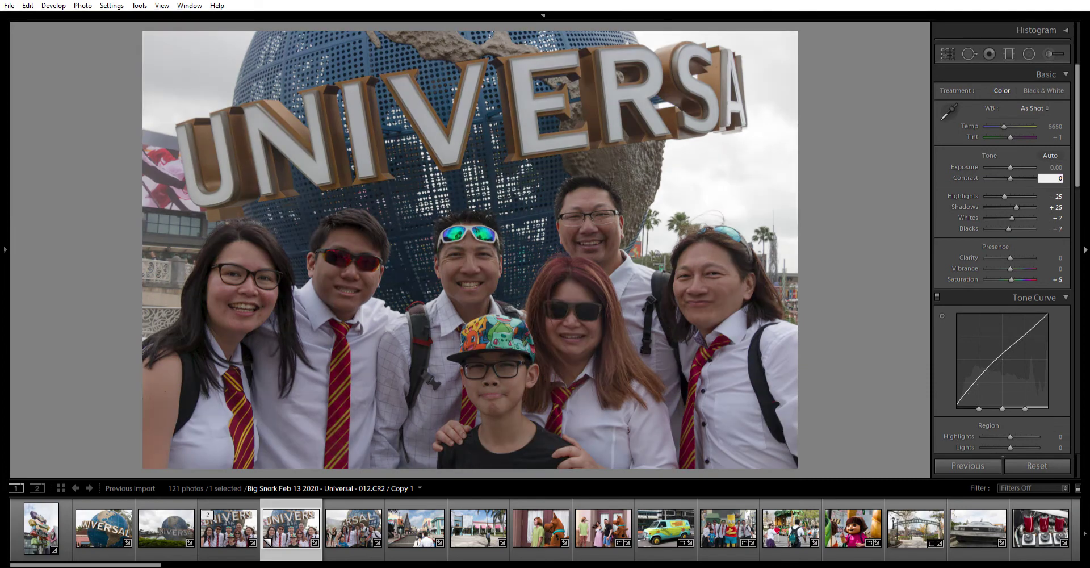
pyautogui.write('0\t0\t0\t0')
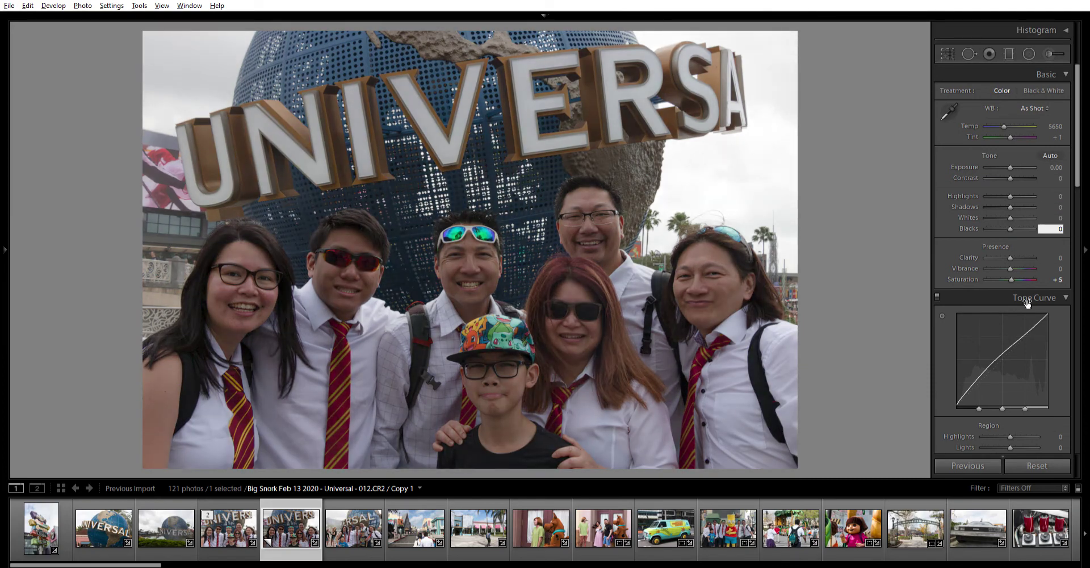
# Step: Set the tone curve's Darks to 0 on the copy of photo 012
pyautogui.scroll(-2, 1044, 278)
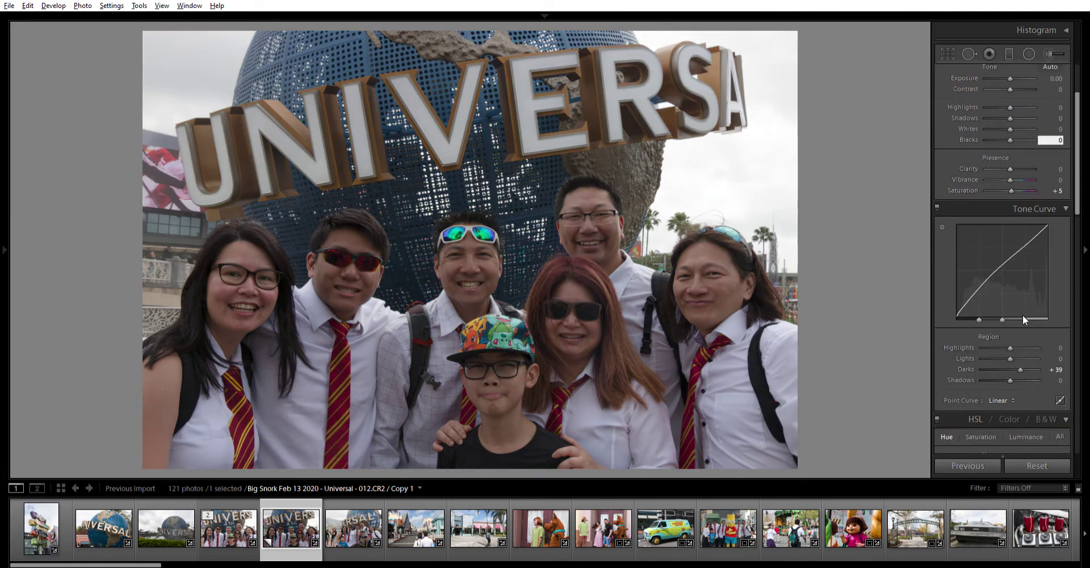
pyautogui.click(1056, 369)
pyautogui.write('0')
pyautogui.press('Return')
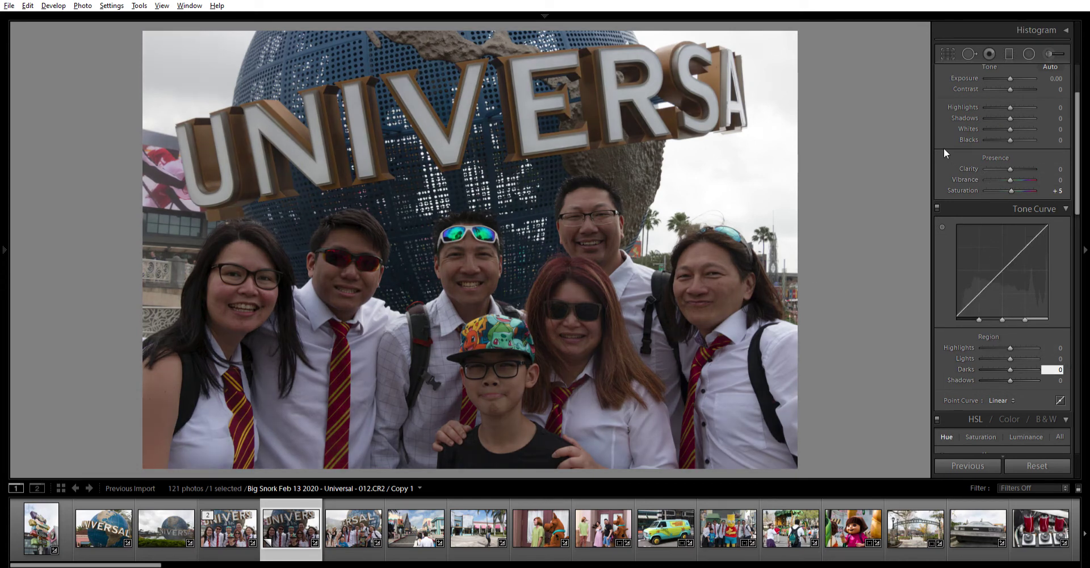
# Step: Try raising the exposure to +1.10 on the copy of photo 012 and reset it to 0
pyautogui.scroll(2, 943, 149)
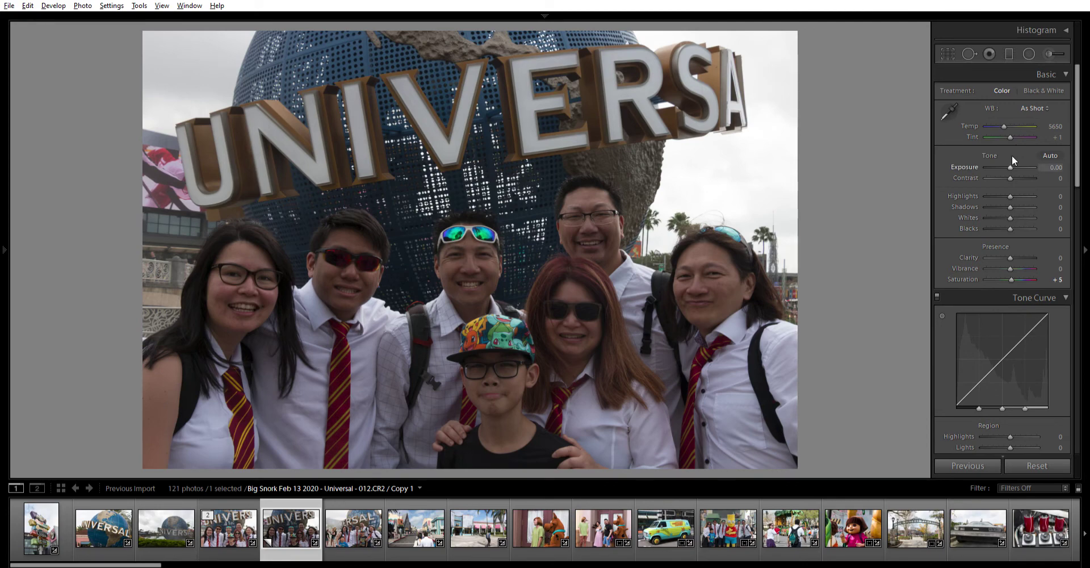
pyautogui.scroll(5, 1012, 156)
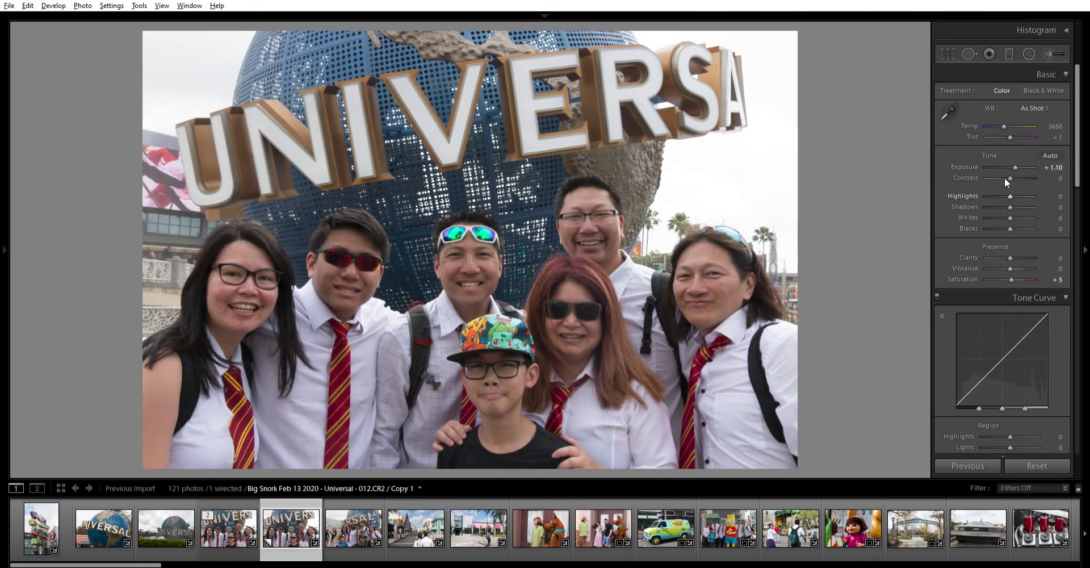
pyautogui.doubleClick(1013, 166)
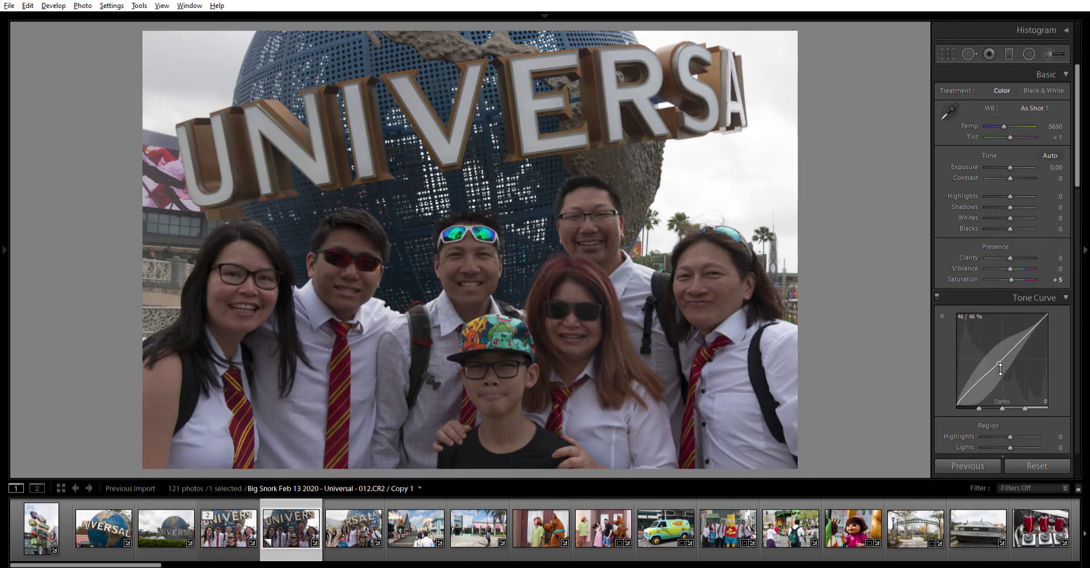
# Step: Try lifting the tone curve's Darks to about +86 on the copy of photo 012 and undo the curve change
pyautogui.moveTo(990, 374); pyautogui.dragTo(990, 351)
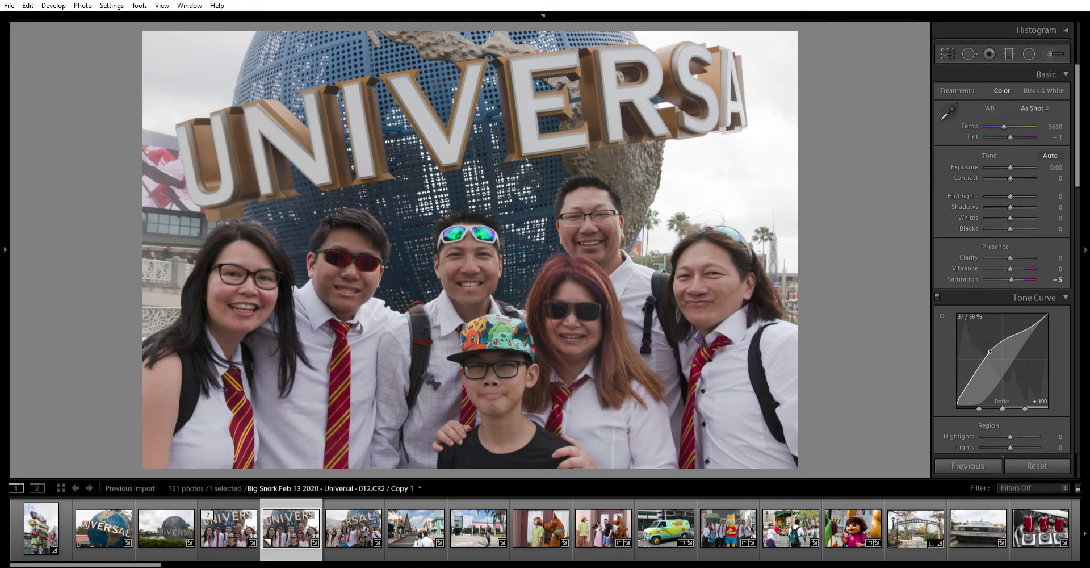
pyautogui.press('\\')
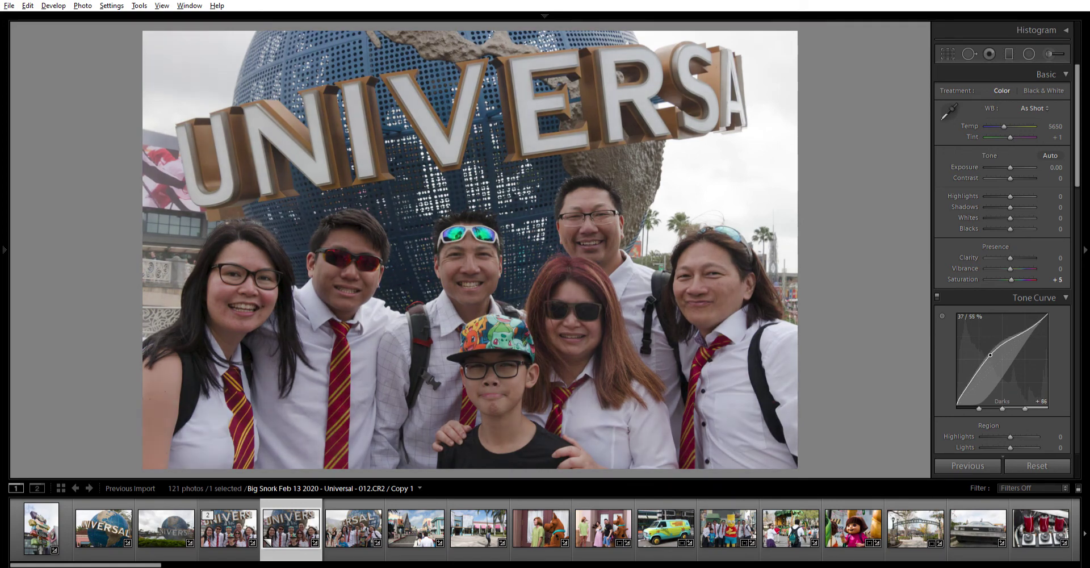
pyautogui.press('\\')
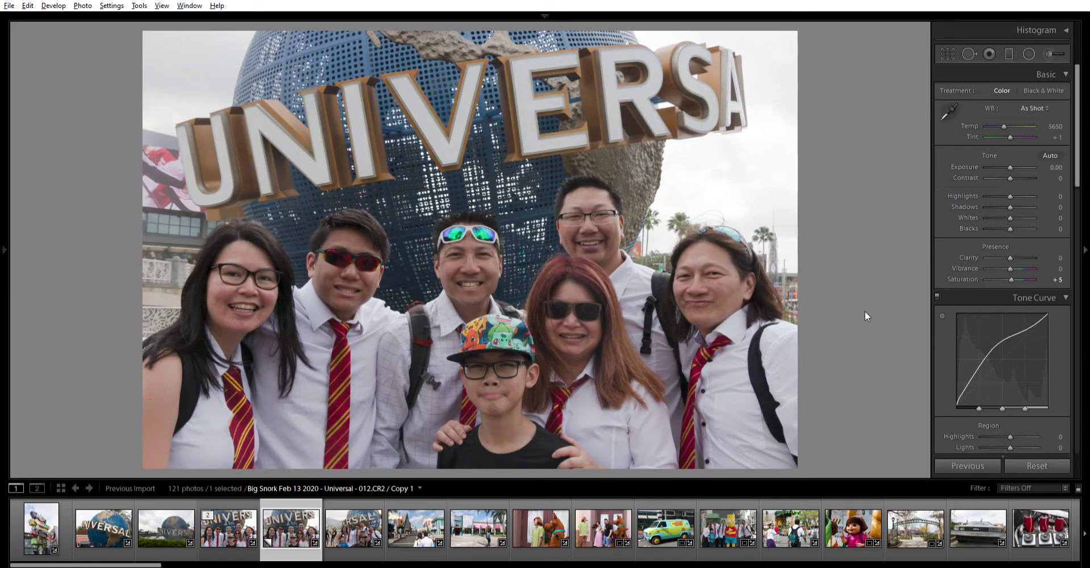
pyautogui.hotkey('ctrl', 'z')
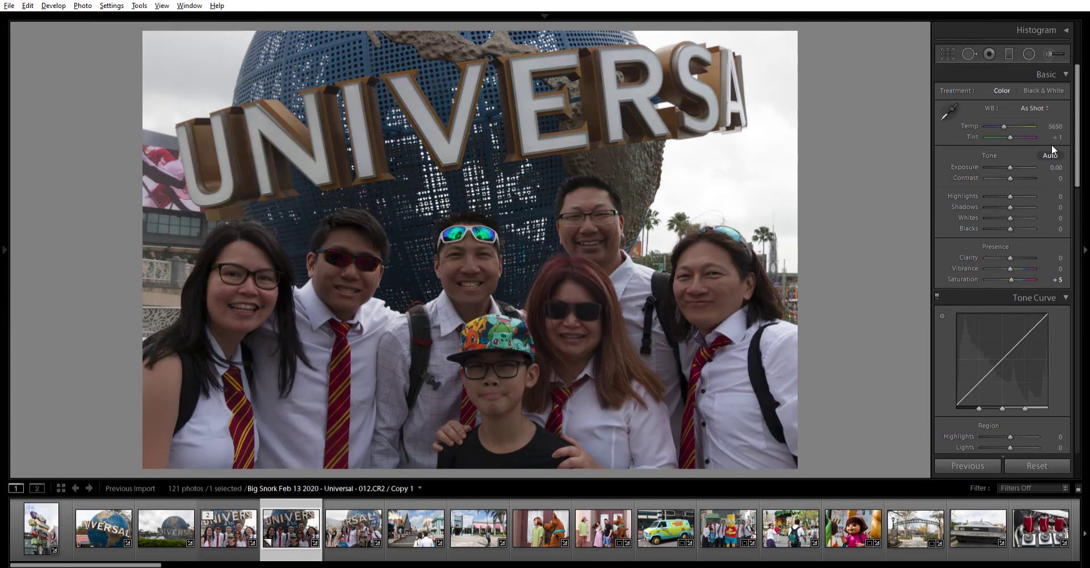
# Step: Apply automatic tone to the copy of photo 012 and raise the tone curve's Darks to about +26
pyautogui.click(1050, 154)
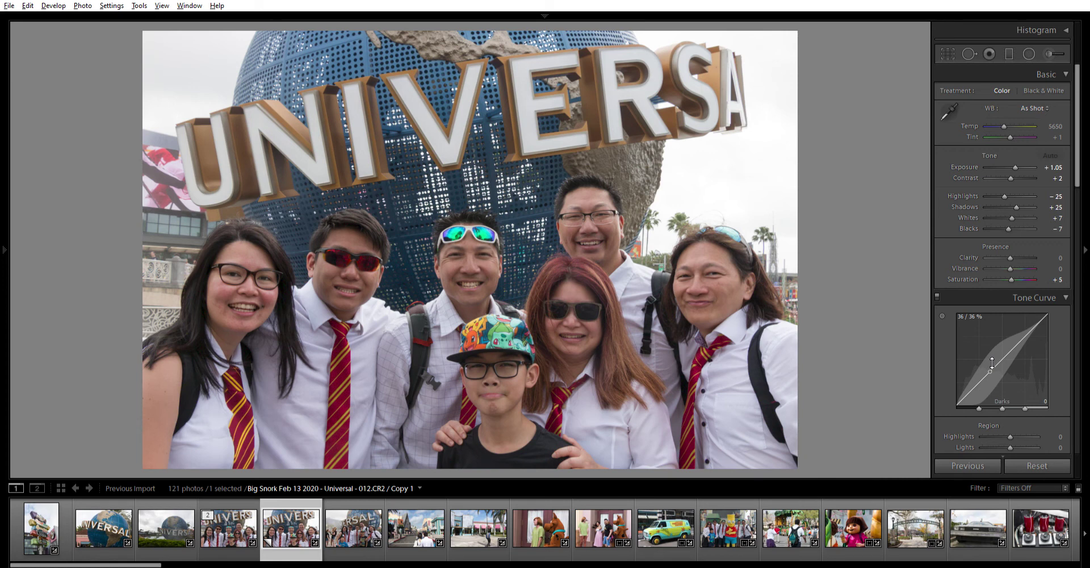
pyautogui.moveTo(990, 368); pyautogui.dragTo(989, 349)
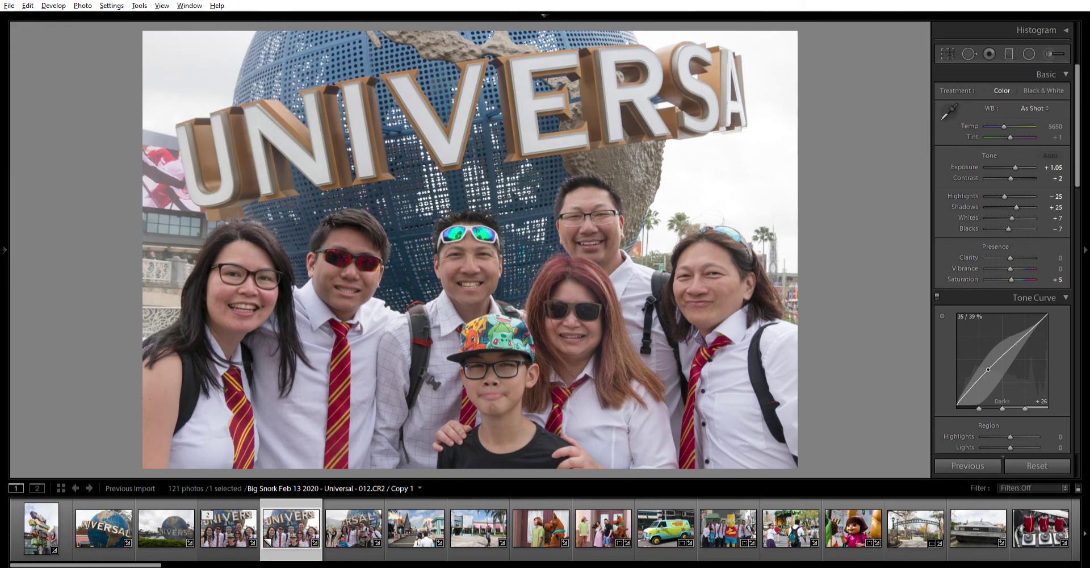
# Step: Compare the copy of photo 012 with its edited original and set the copy's contrast to +27
pyautogui.click(227, 513)
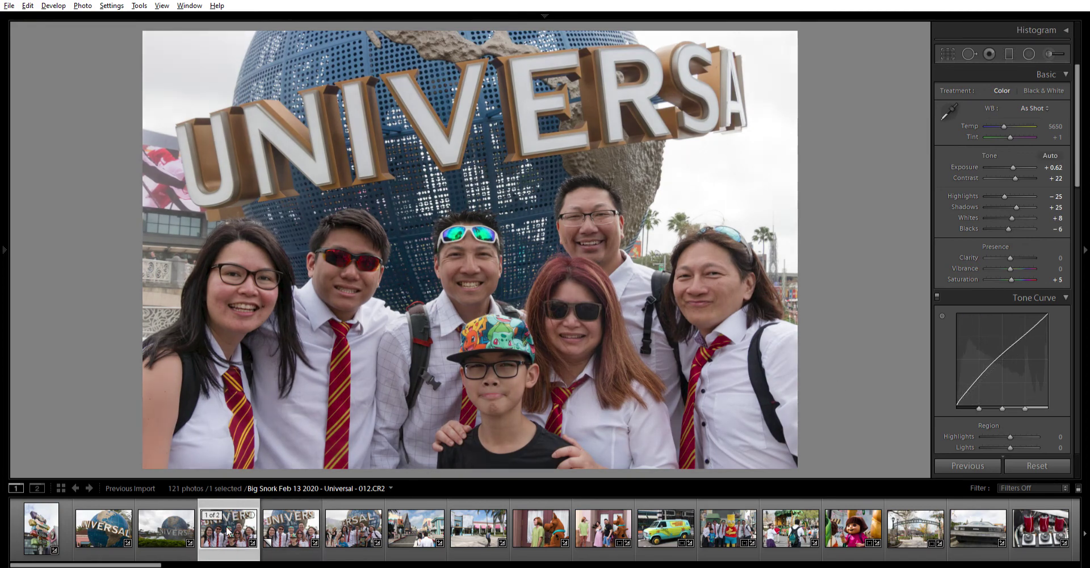
pyautogui.click(278, 528)
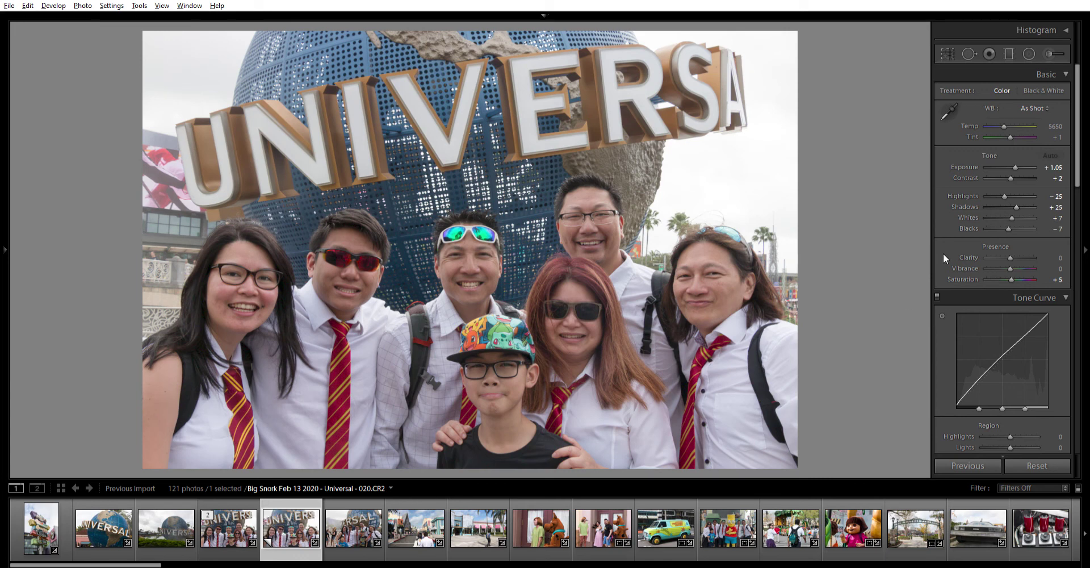
pyautogui.scroll(6, 1013, 173)
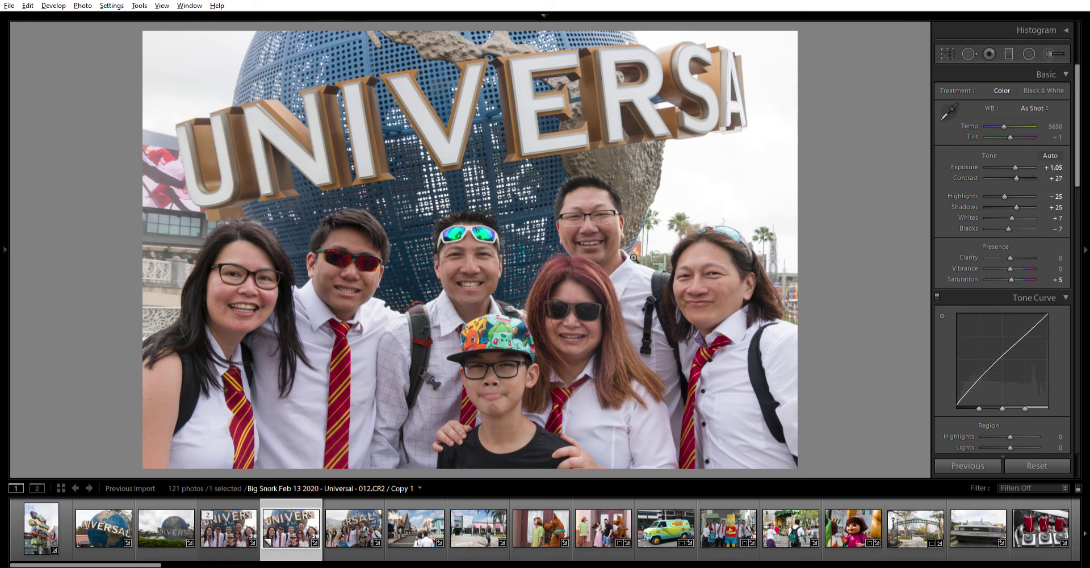
# Step: Look at photo 015 and open photo 020, the street scene with the Minion Mayhem building
pyautogui.click(349, 532)
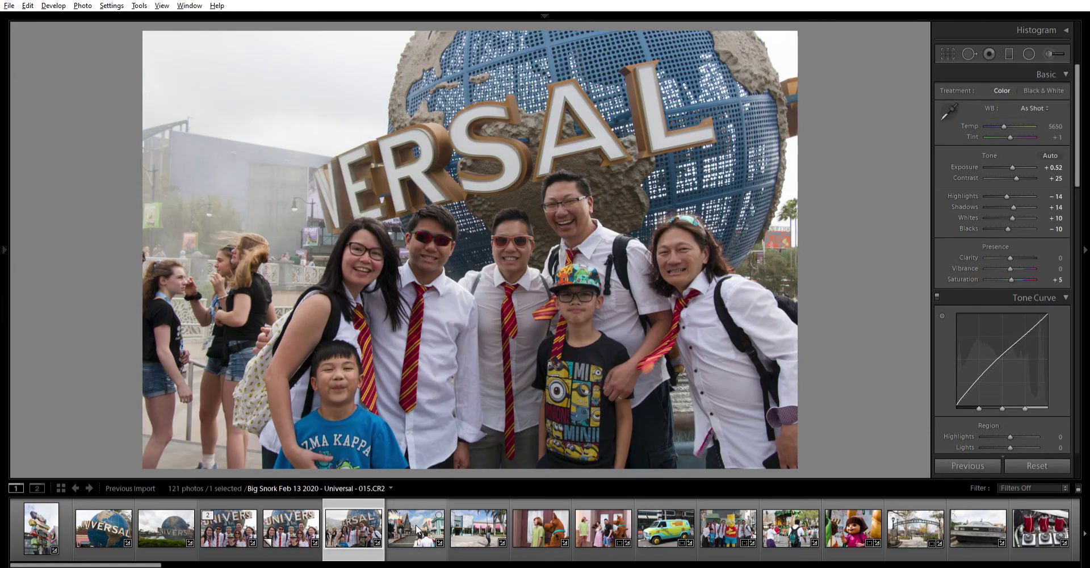
pyautogui.click(416, 524)
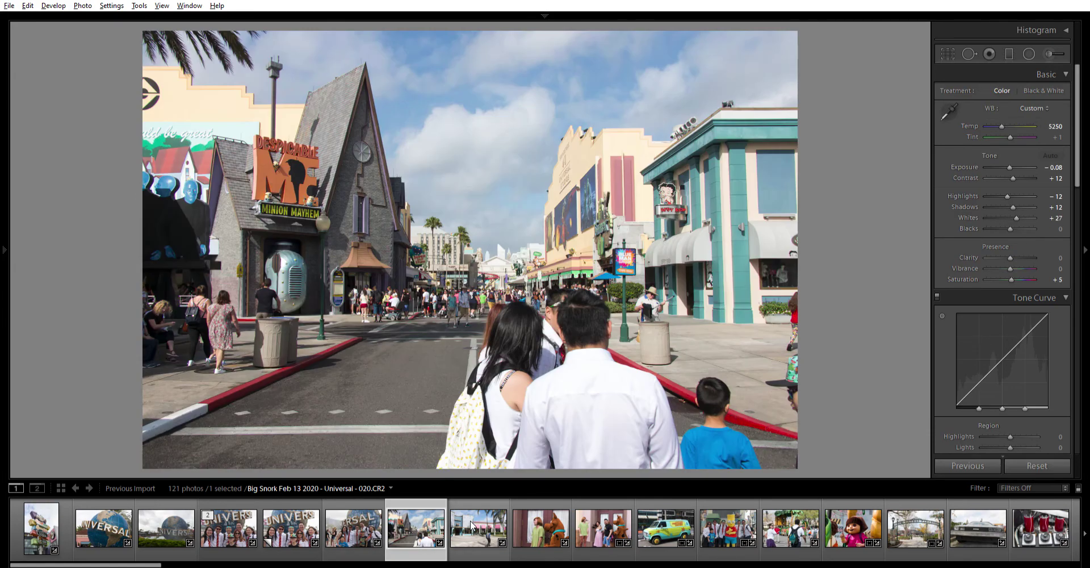
# Step: Look at the edits of photos 021, 022 and 078, the storefront, Scooby-Doo and Bart Simpson shots
pyautogui.click(470, 520)
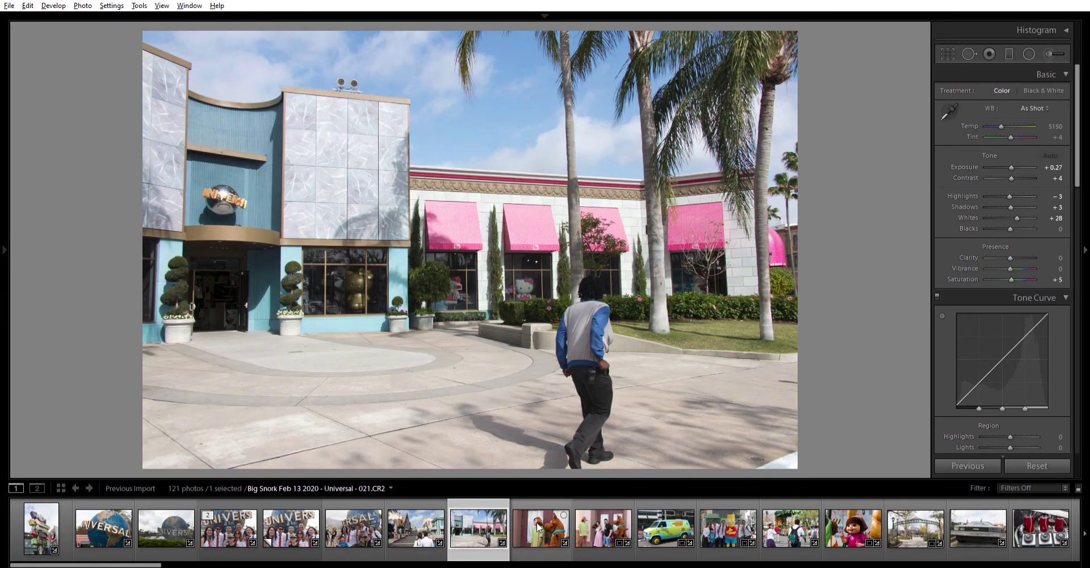
pyautogui.click(570, 521)
pyautogui.click(720, 525)
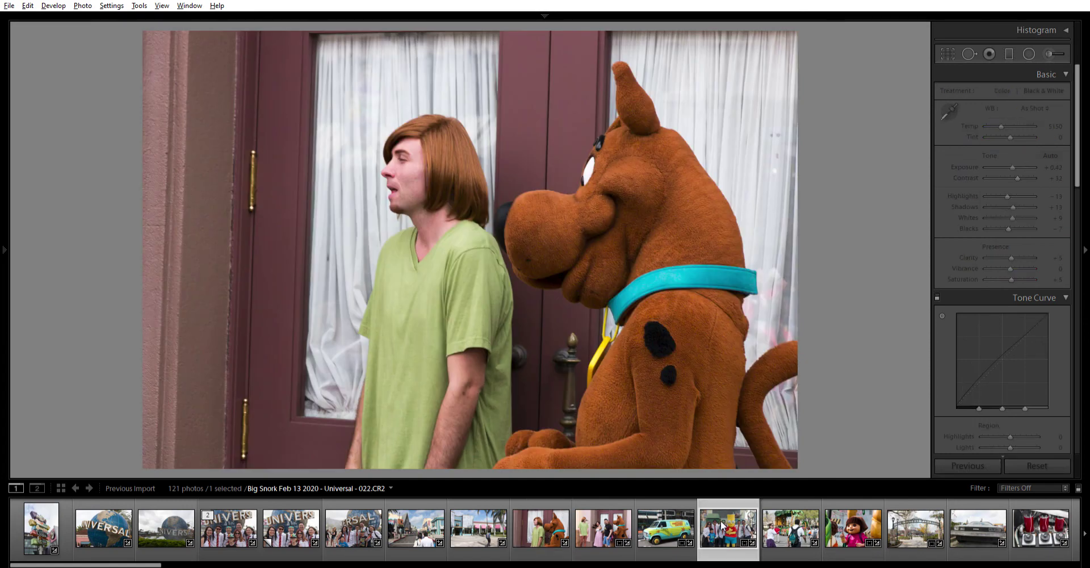
# Step: Find the dragon photos further along the import and compare the edits of photos 089, 092 and 094
pyautogui.scroll(-10, 802, 517)
pyautogui.scroll(-5, 751, 530)
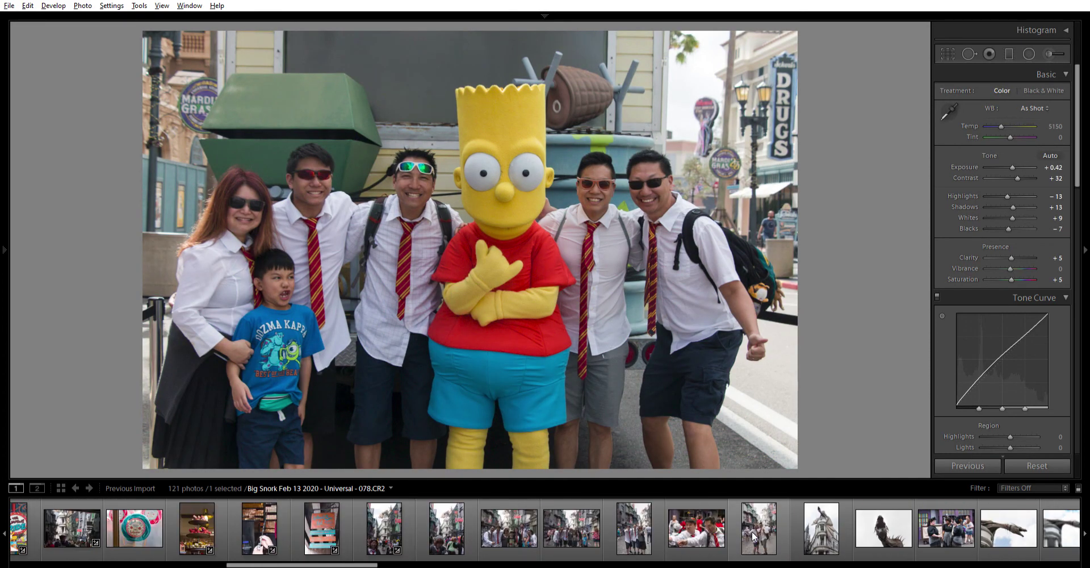
pyautogui.scroll(-5, 752, 530)
pyautogui.click(692, 525)
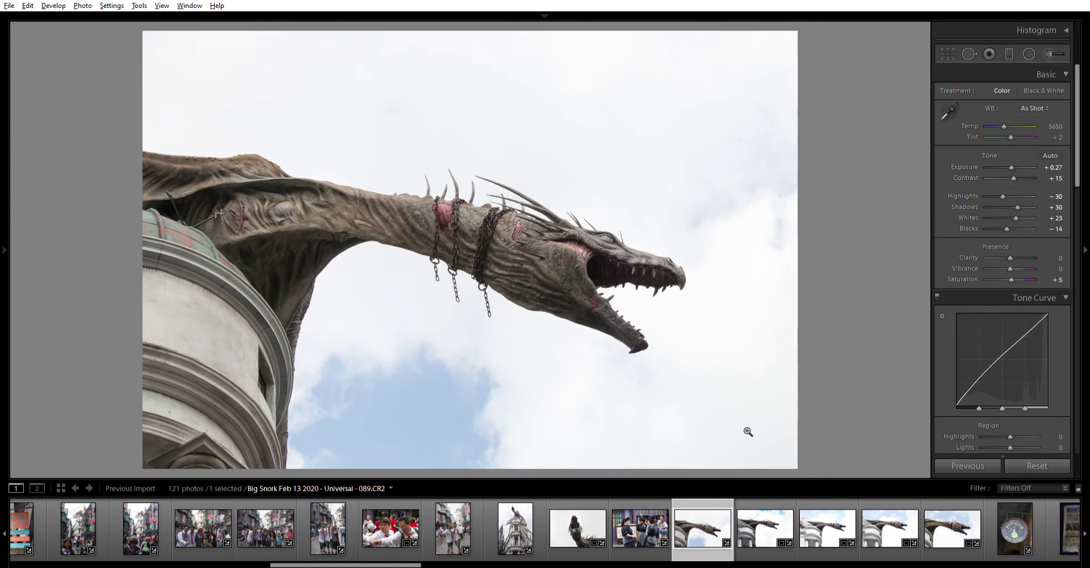
pyautogui.click(765, 525)
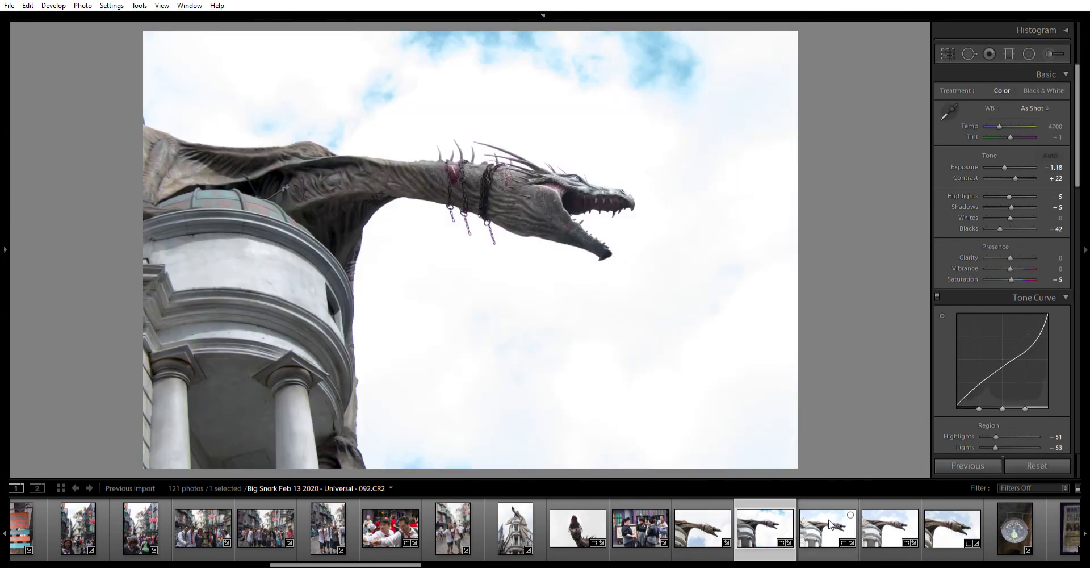
pyautogui.click(830, 523)
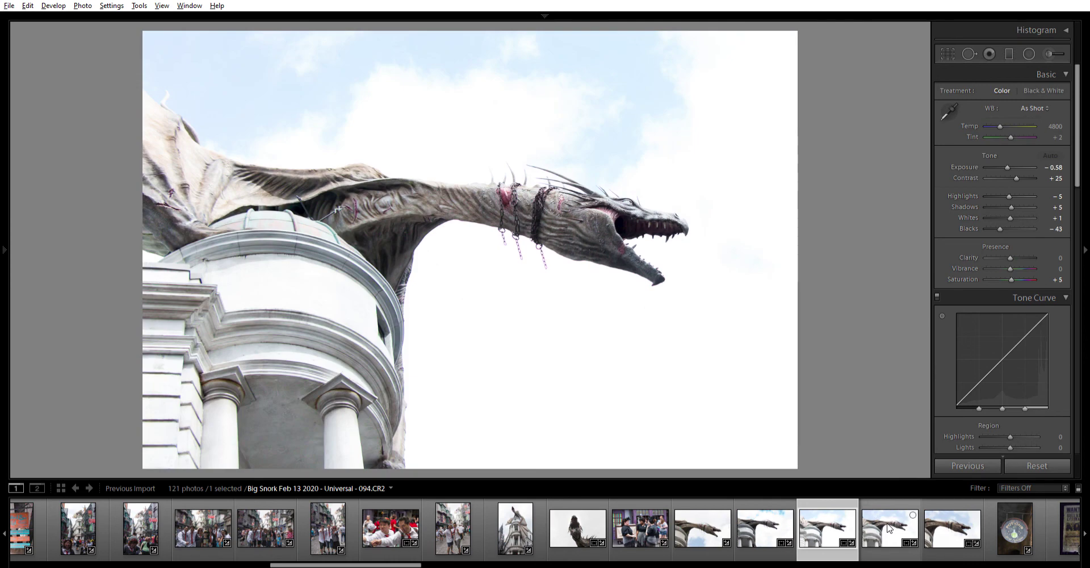
# Step: Open dragon photo 095 and pull its tone curve down to Highlights -100 and Lights about -47
pyautogui.click(889, 528)
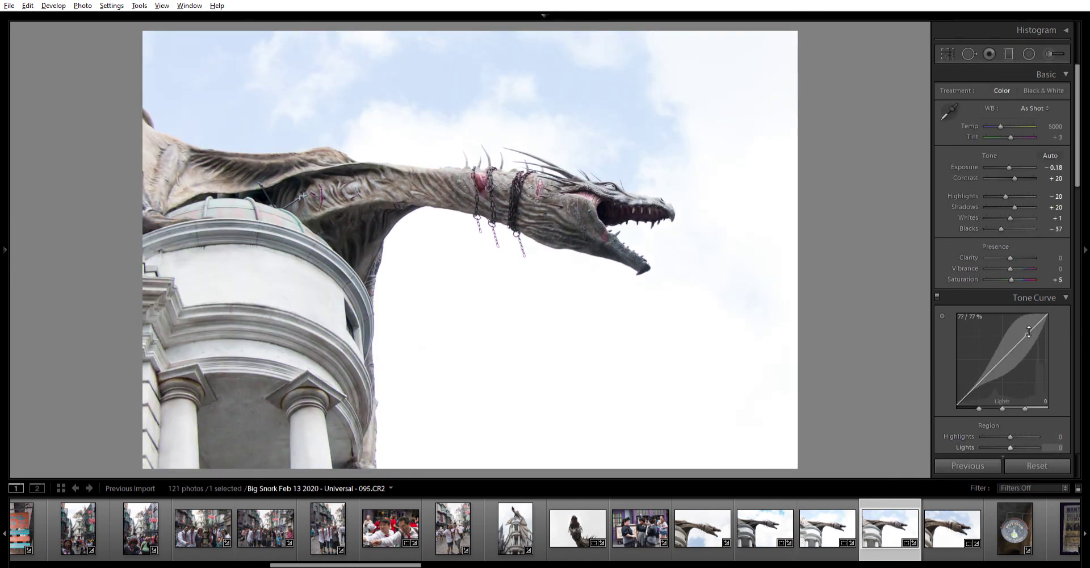
pyautogui.moveTo(1034, 326); pyautogui.dragTo(1015, 363)
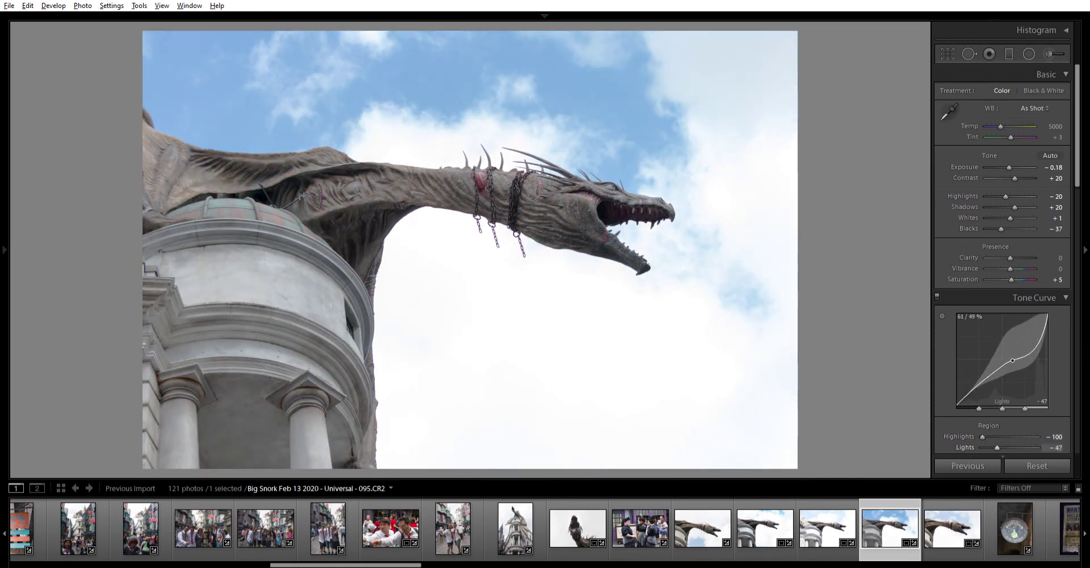